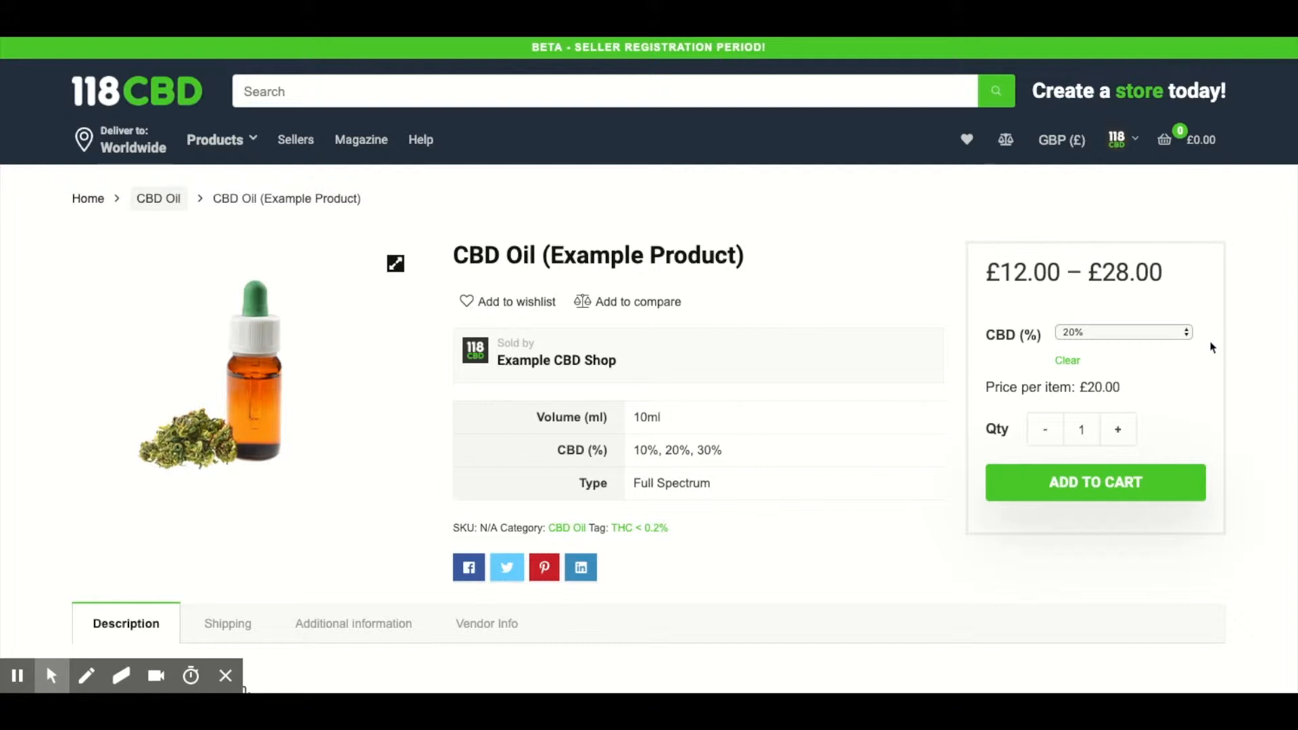
Step: Examine the CBD Oil (Example Product) page and check its item price for different CBD (%) options, including 10%
scroll(1212, 347, down, 3)
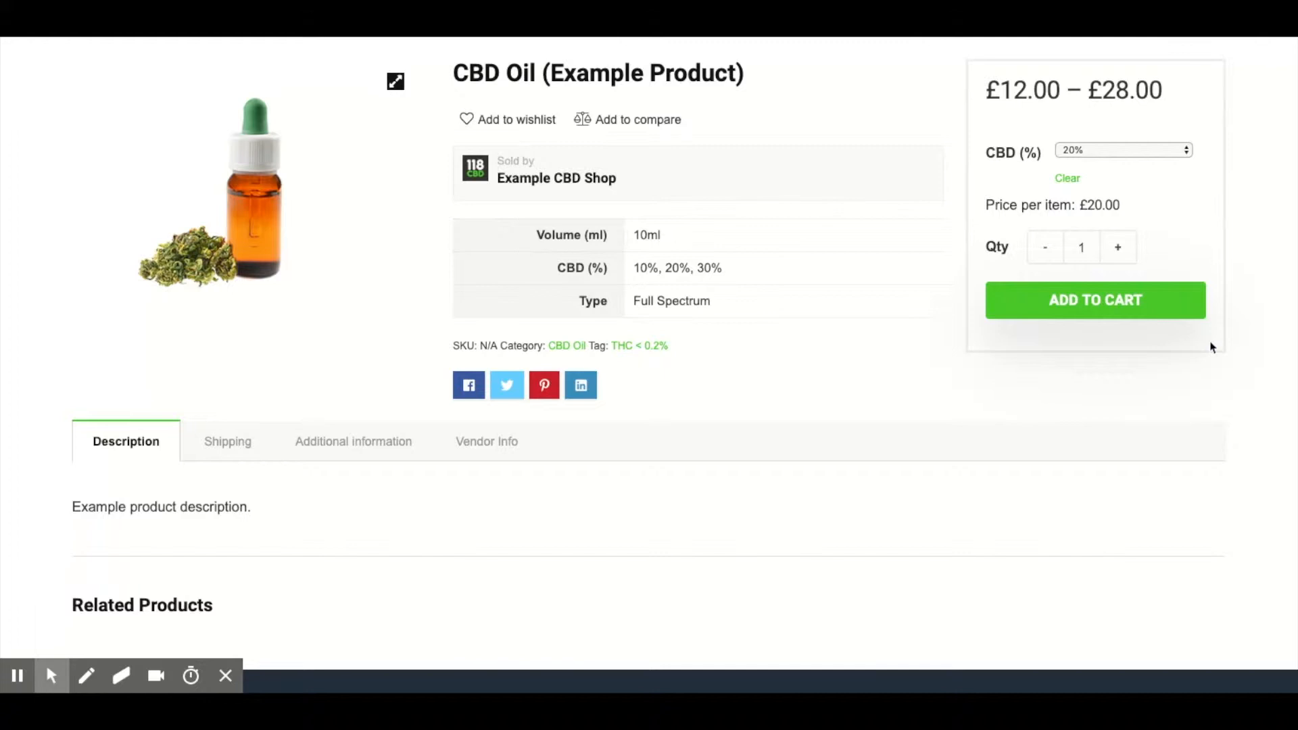
scroll(1212, 347, up, 3)
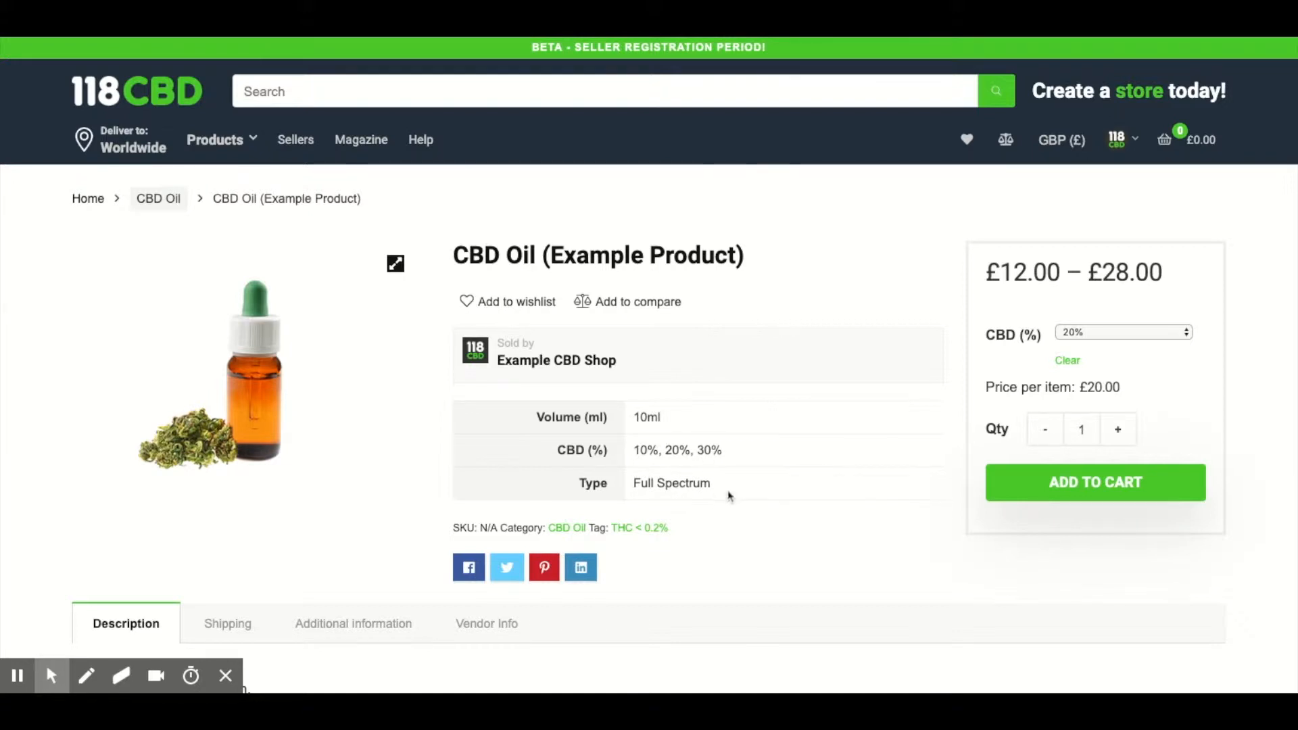
click(1125, 342)
click(1114, 326)
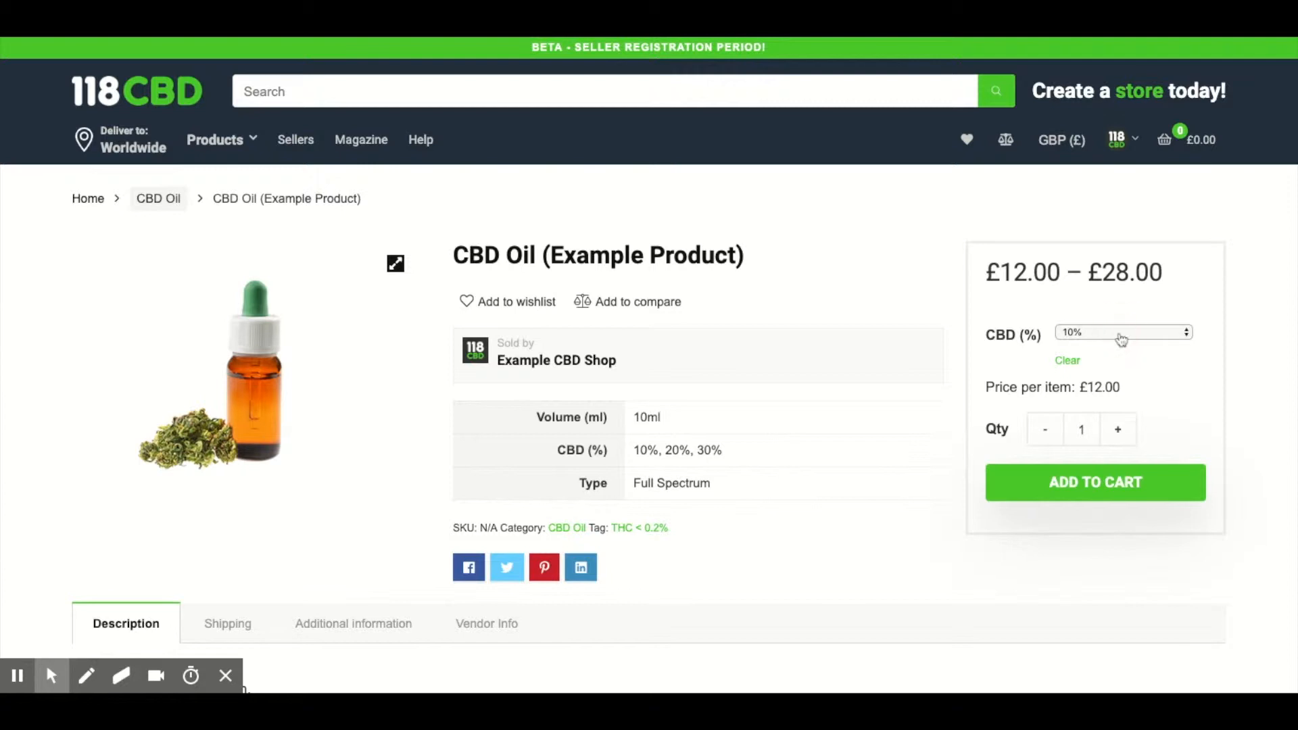
click(1121, 340)
click(1119, 365)
Step: Open CBD Gummy Bears (Example Product) for editing from the seller dashboard's product list
click(1120, 139)
click(1059, 223)
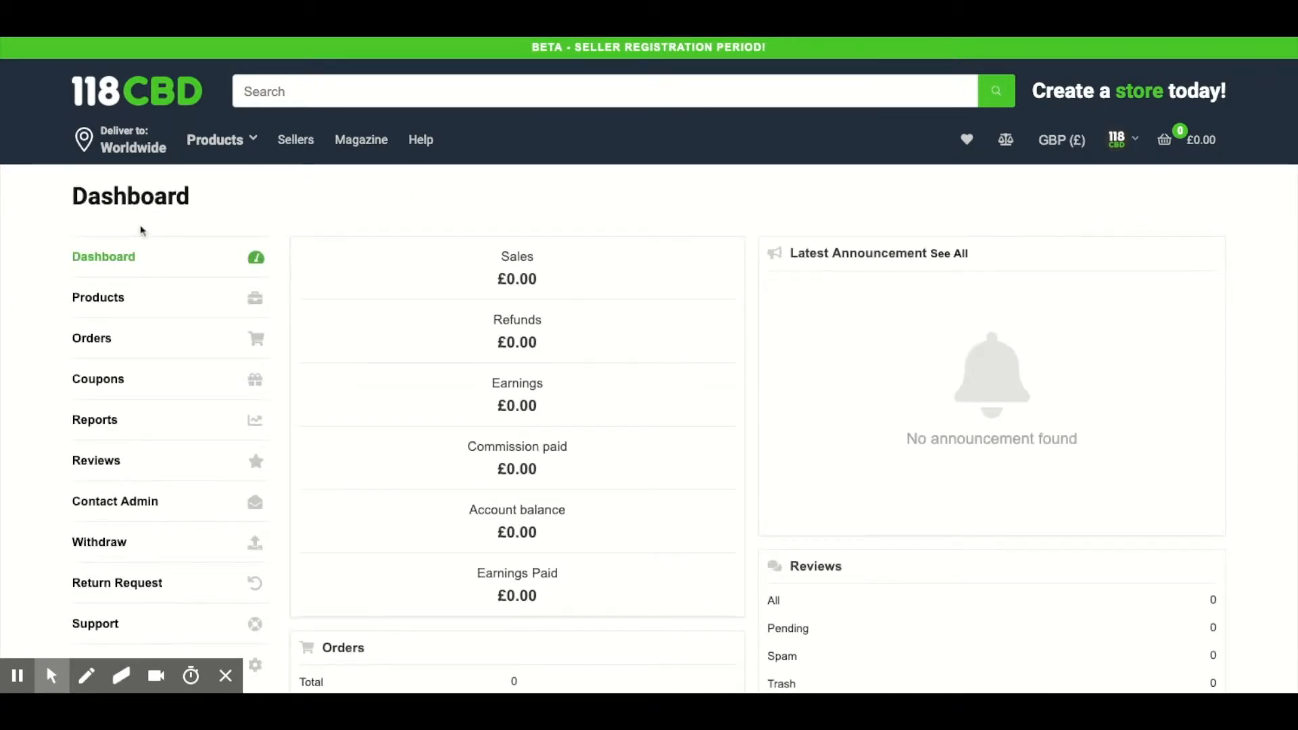
click(124, 307)
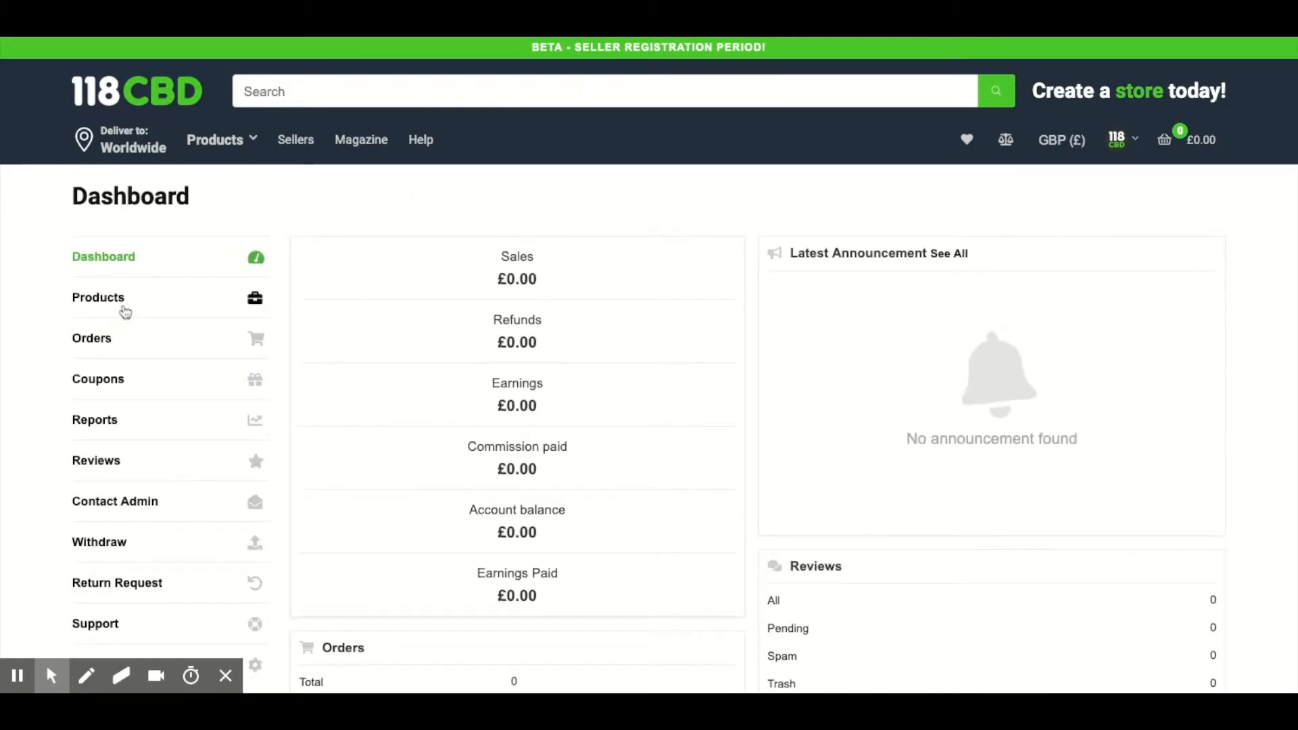
mouse_move(417, 520)
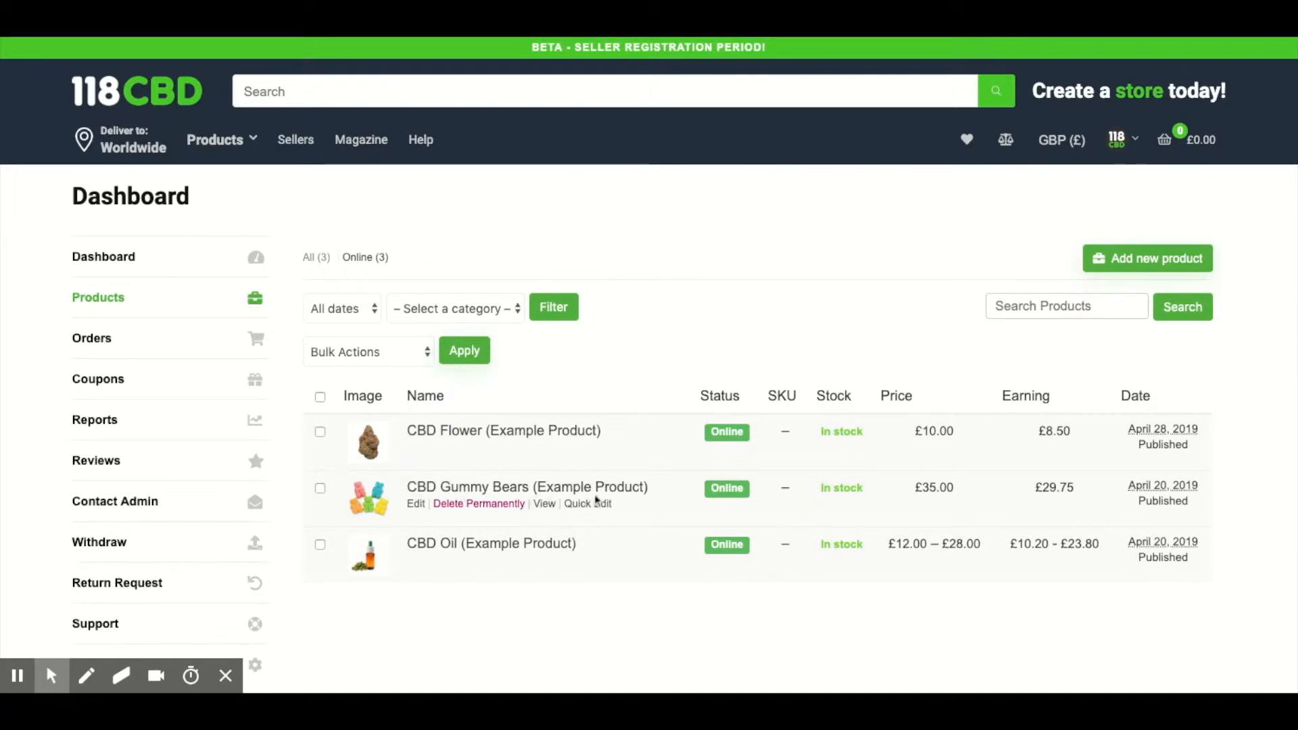
click(416, 505)
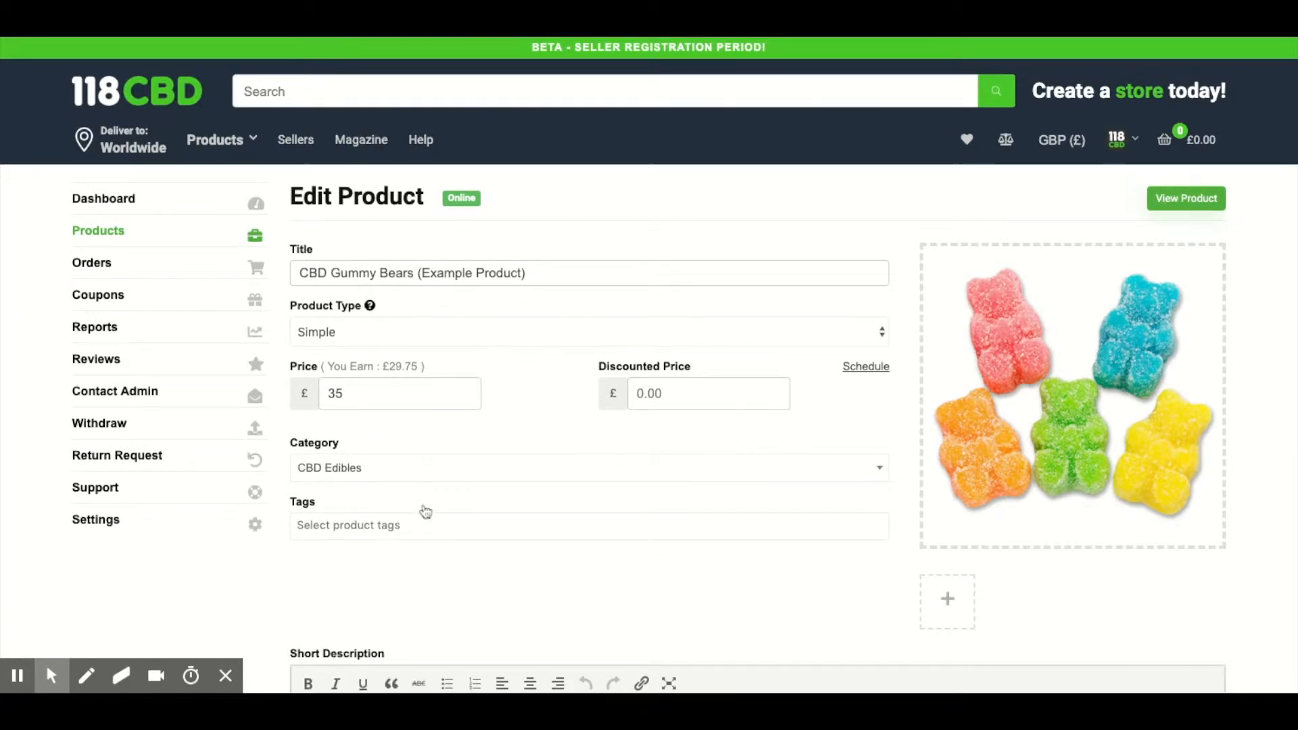
Step: Add the CBD (mg) attribute to the gummy bears product and assign it the value 300mg
scroll(655, 493, down, 8)
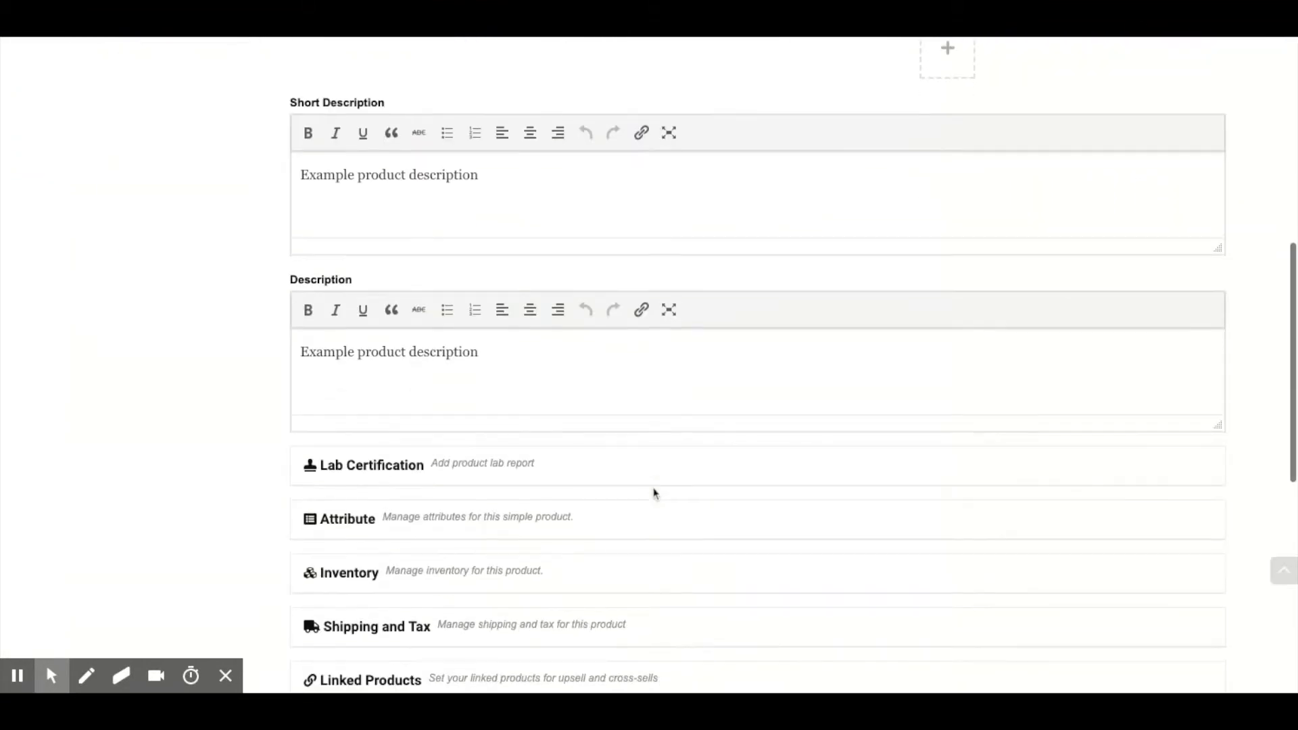
click(362, 534)
scroll(811, 394, down, 2)
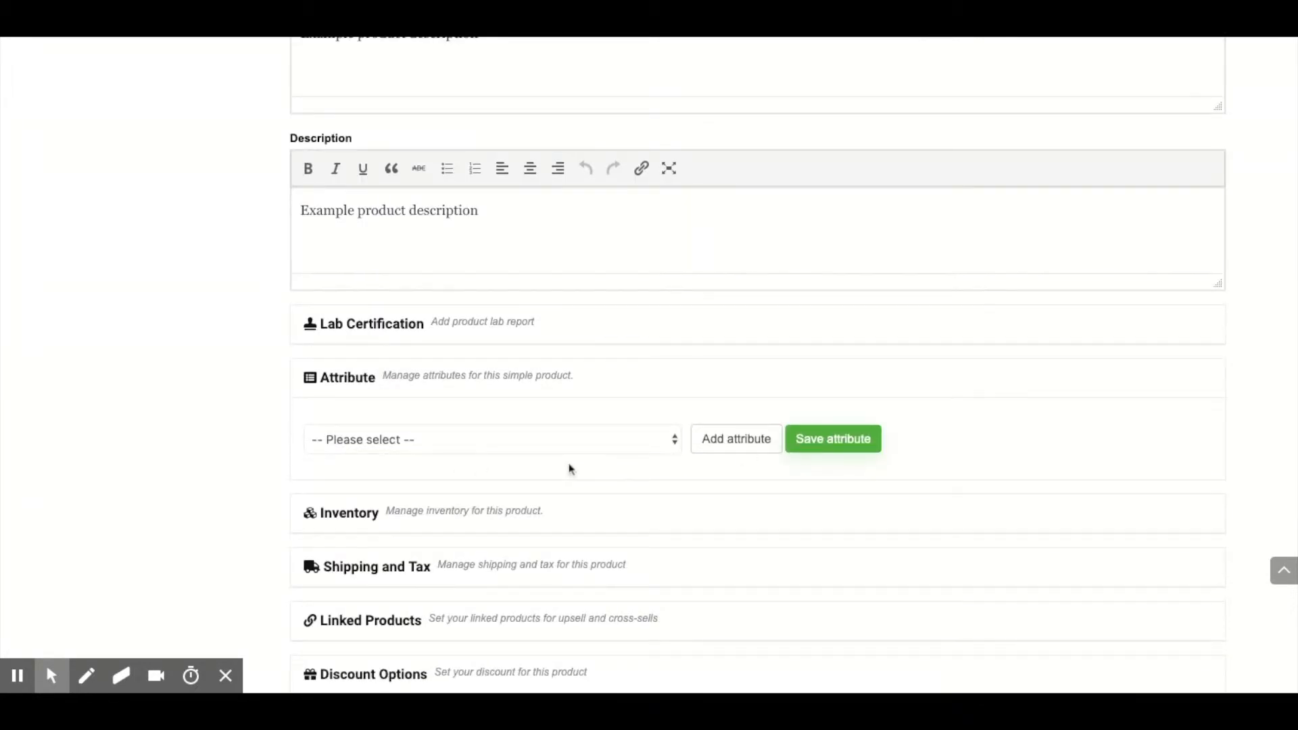
scroll(620, 465, up, 1)
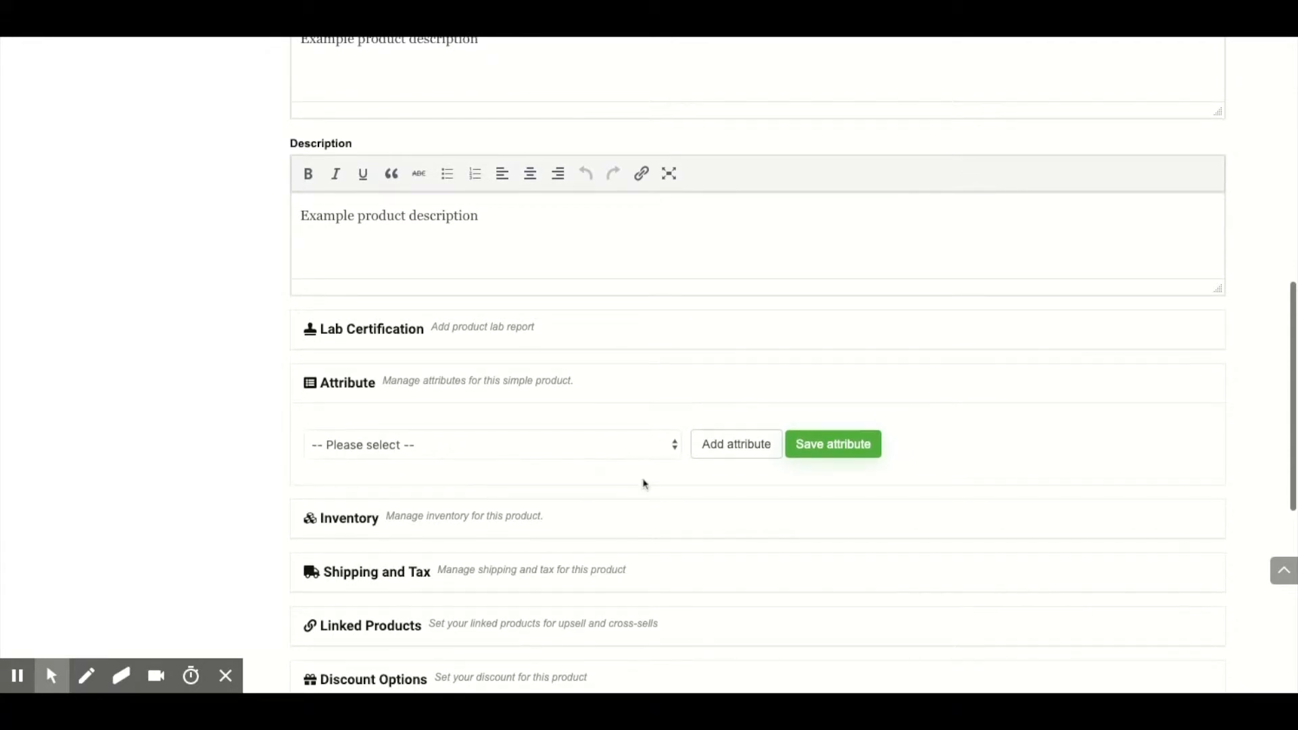
scroll(667, 473, down, 7)
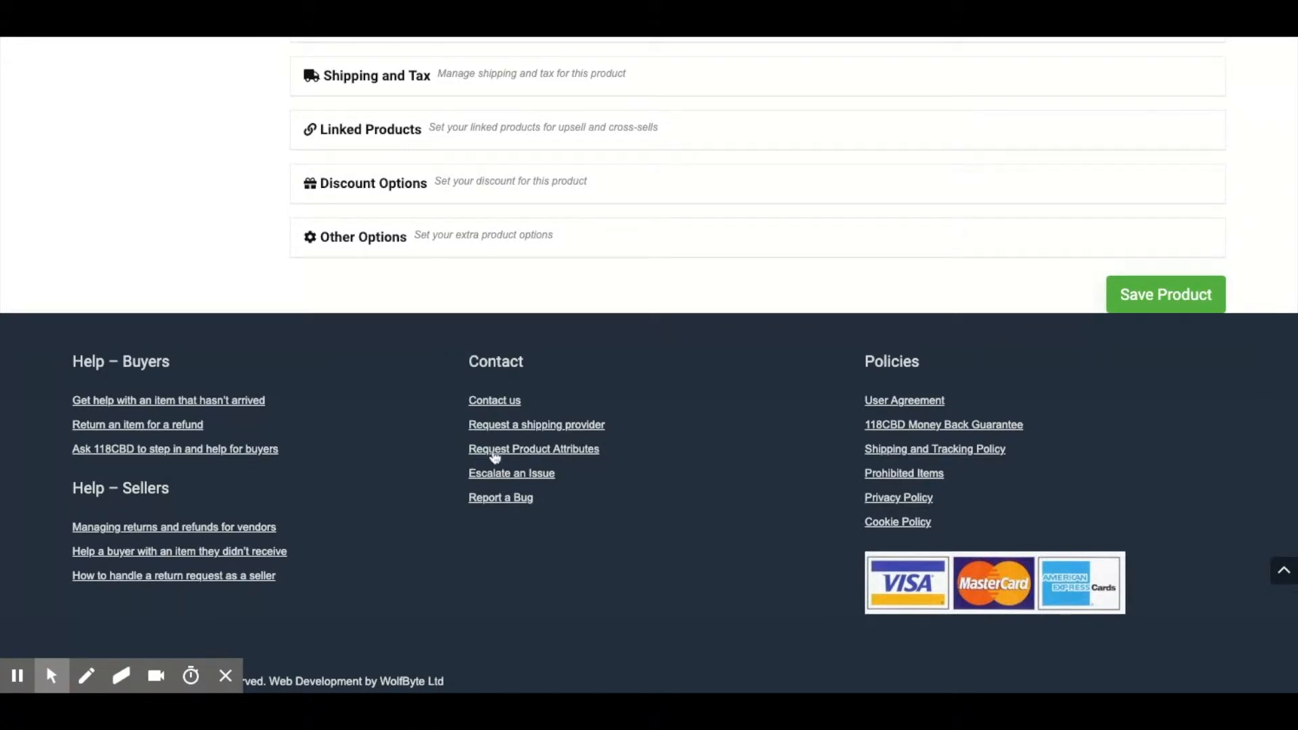
scroll(660, 455, up, 8)
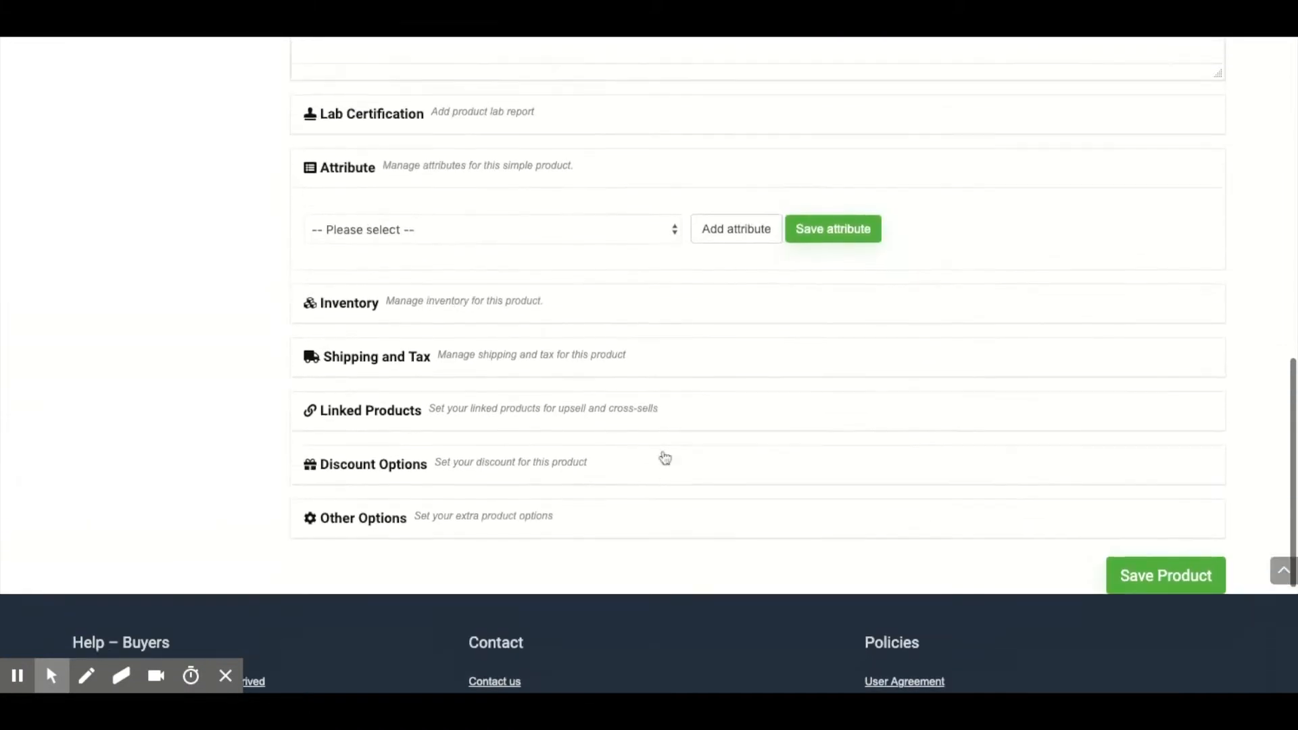
click(644, 496)
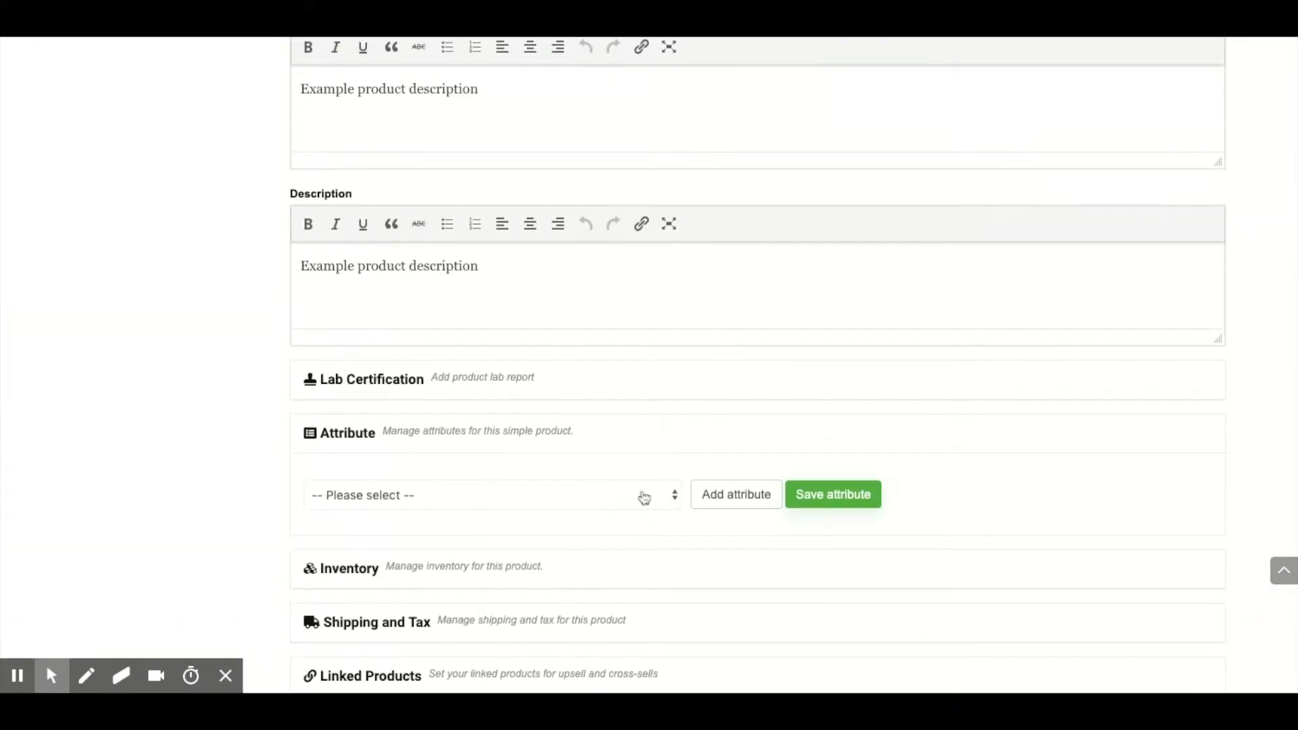
click(349, 512)
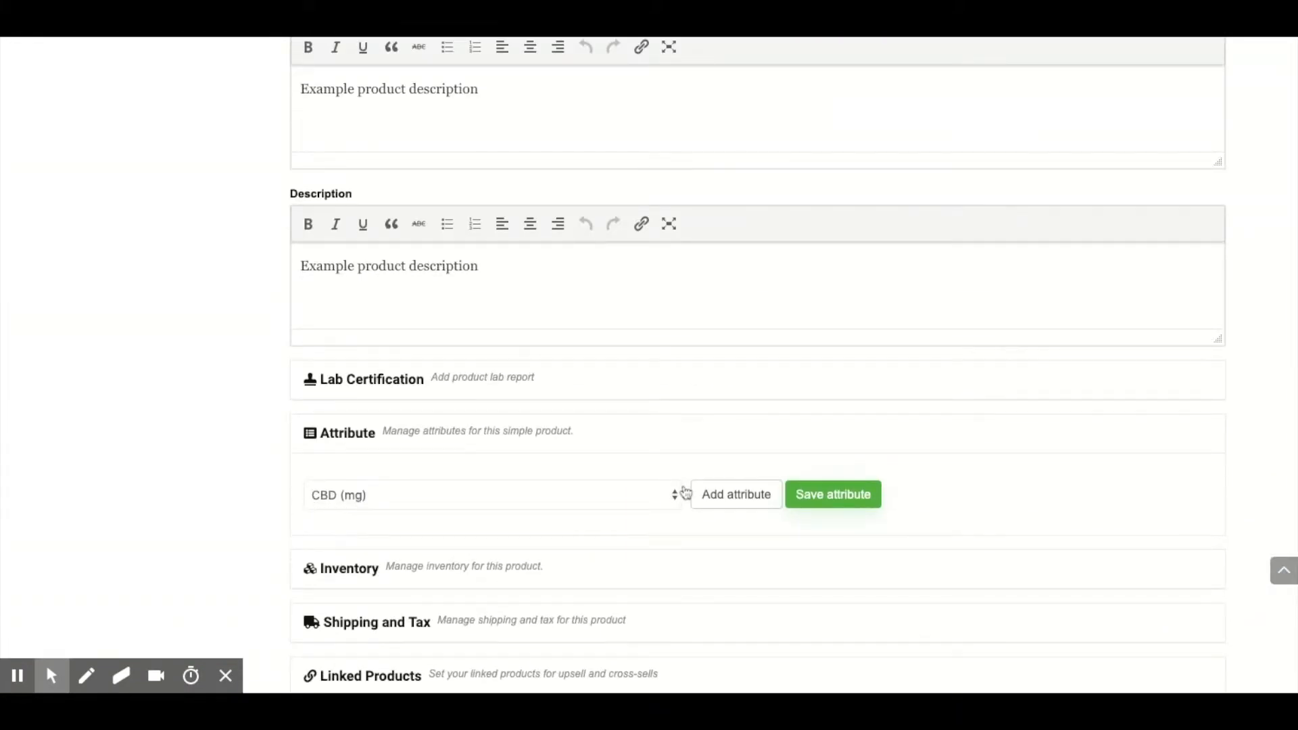
click(742, 497)
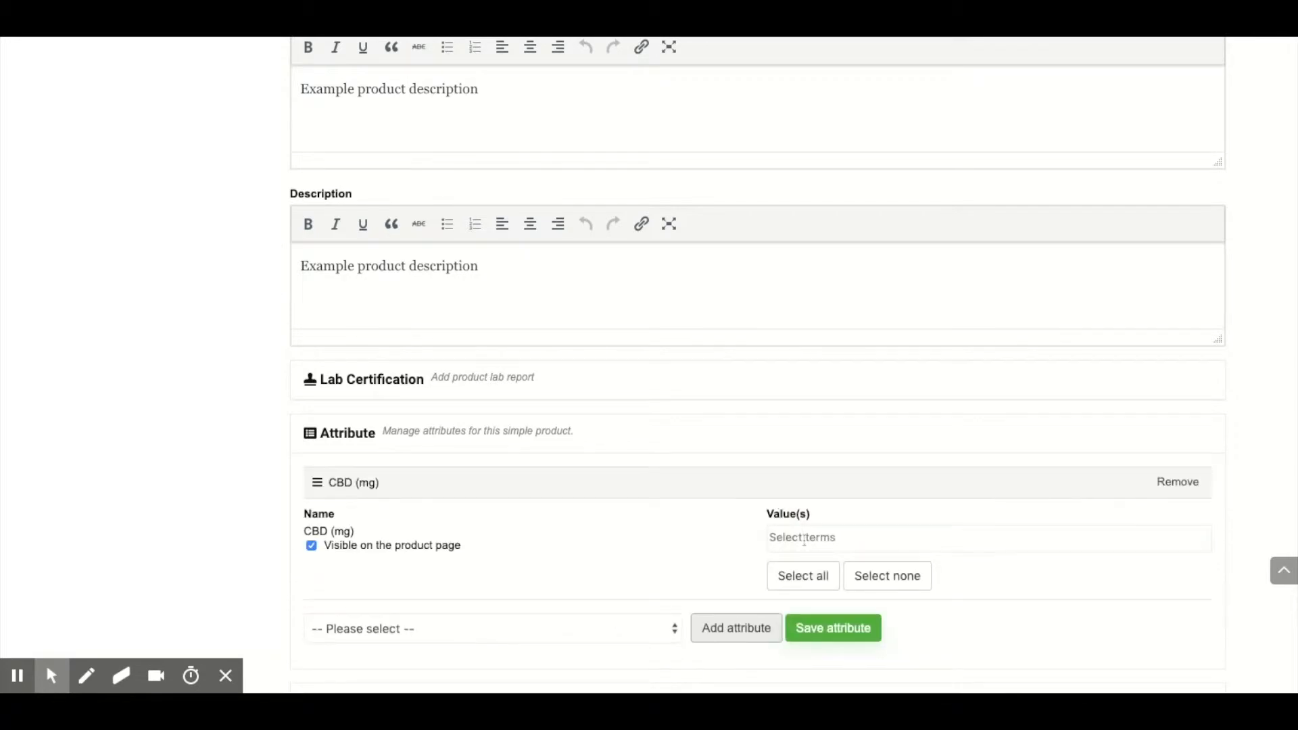
click(804, 538)
text(300)
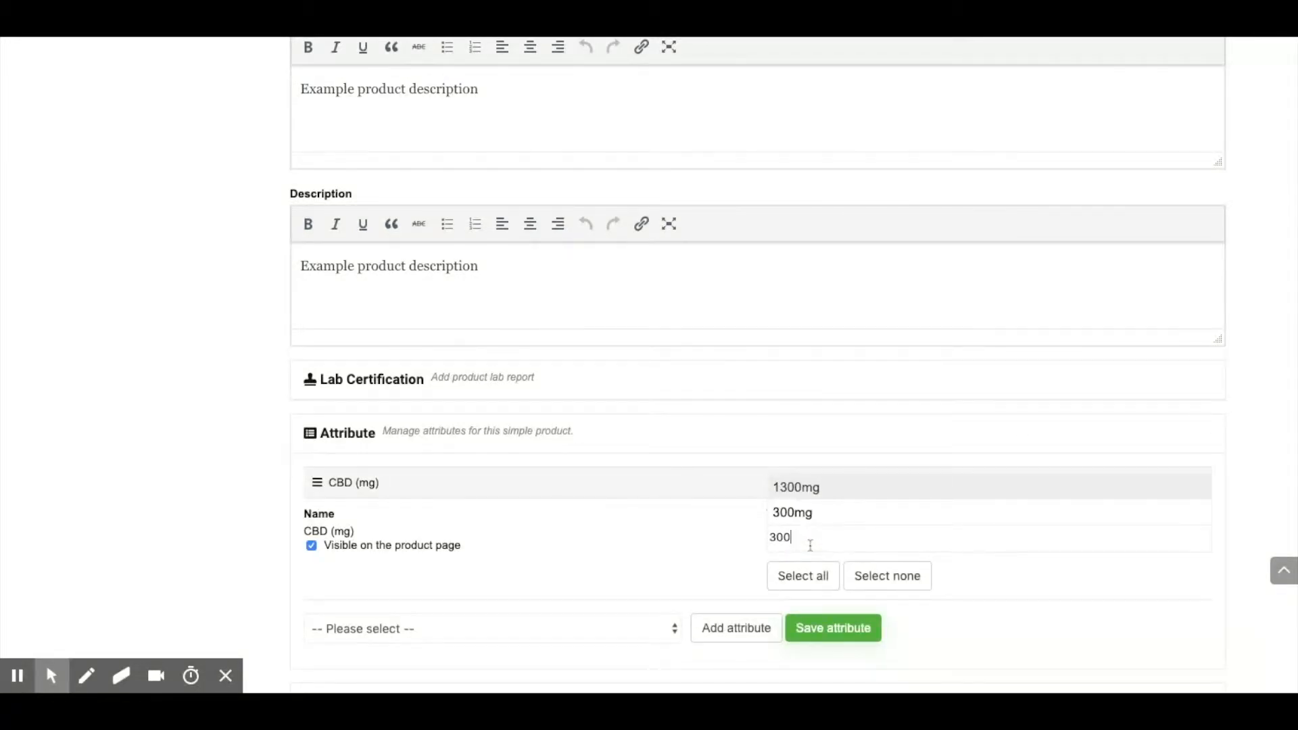
click(821, 517)
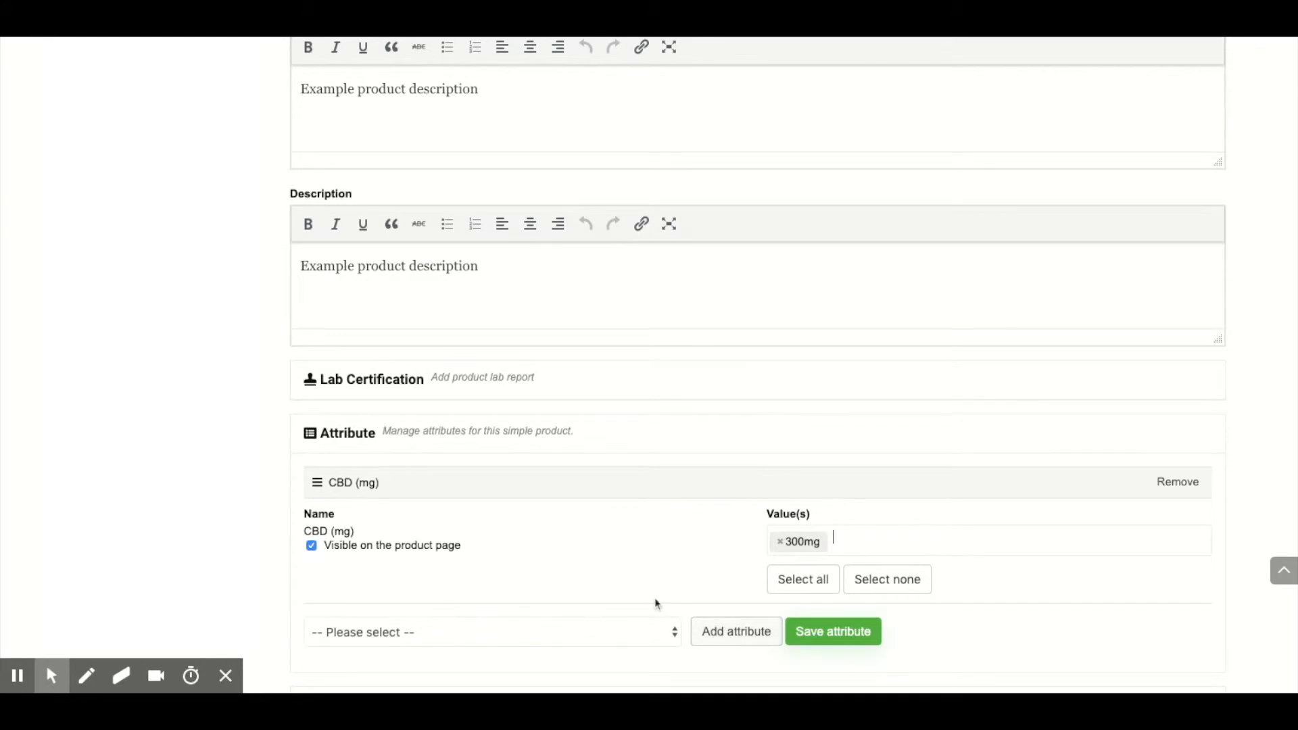
Step: Add the Type attribute with the value Broad Spectrum and save the product's attributes
scroll(656, 603, down, 1)
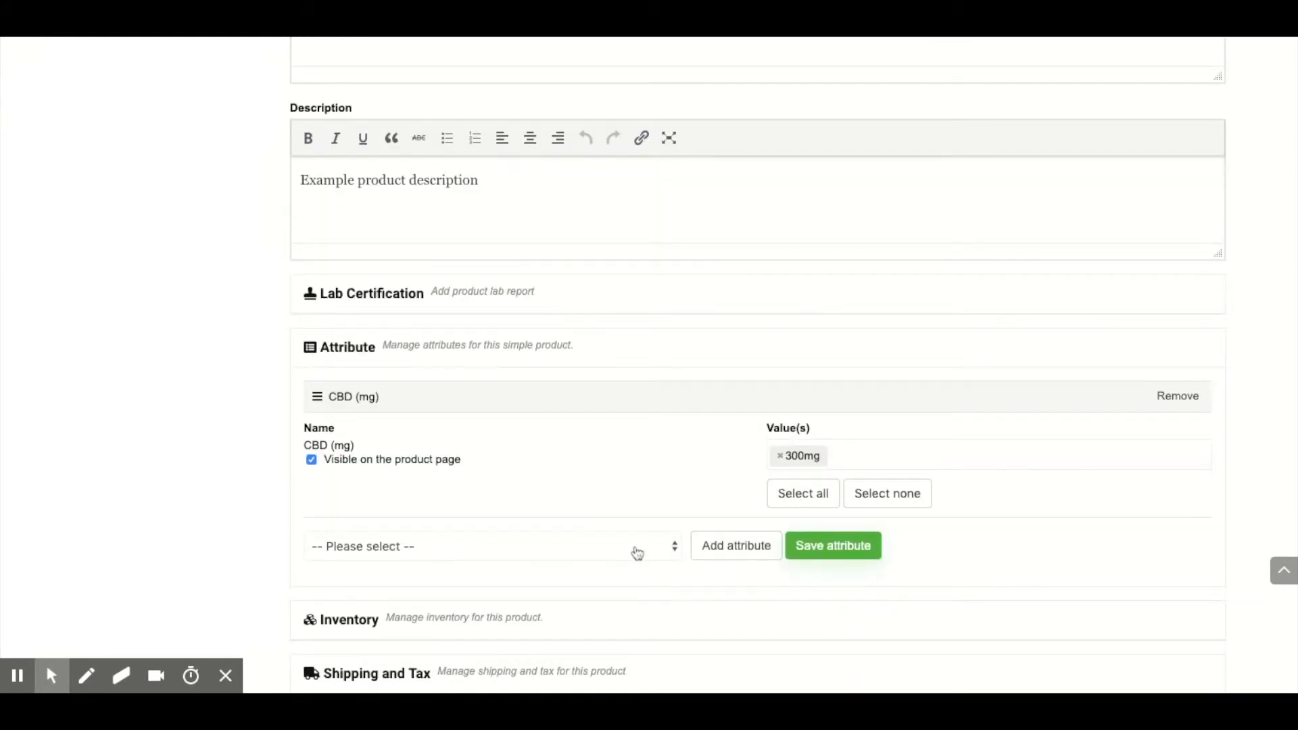
click(636, 551)
click(749, 546)
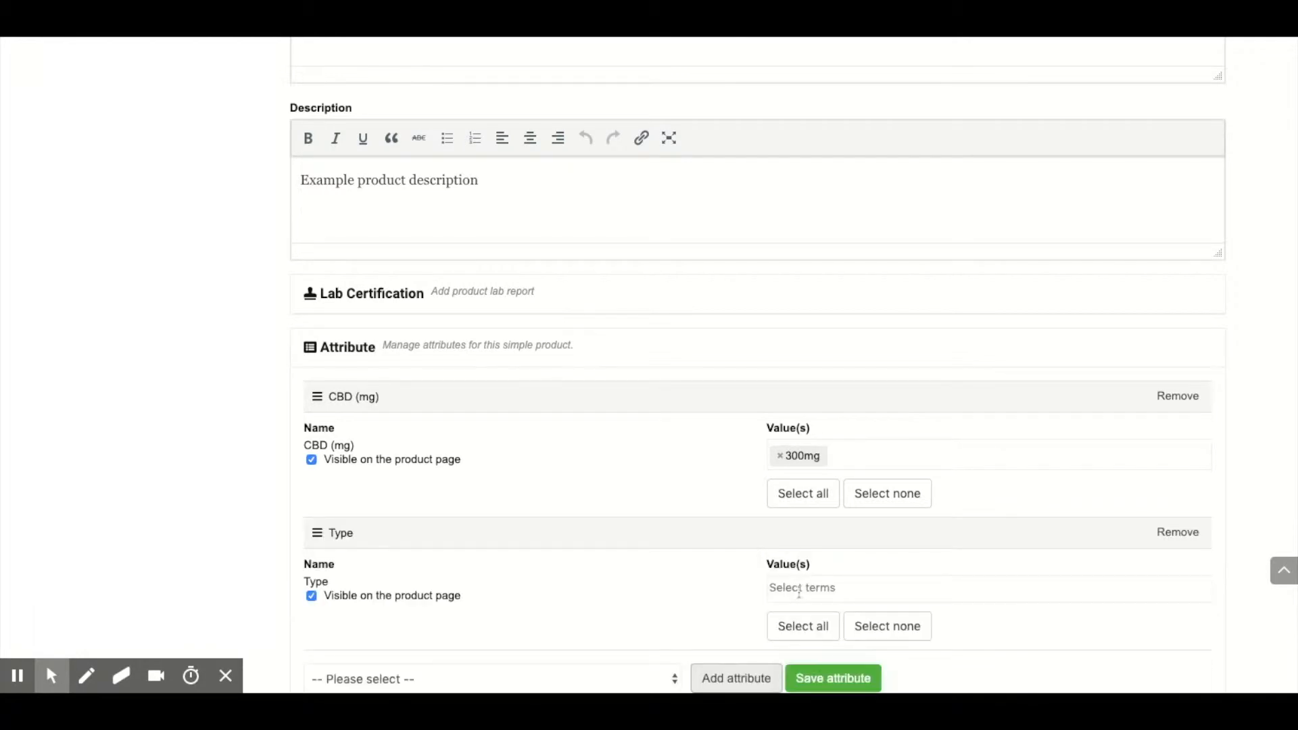
click(799, 592)
text(bro)
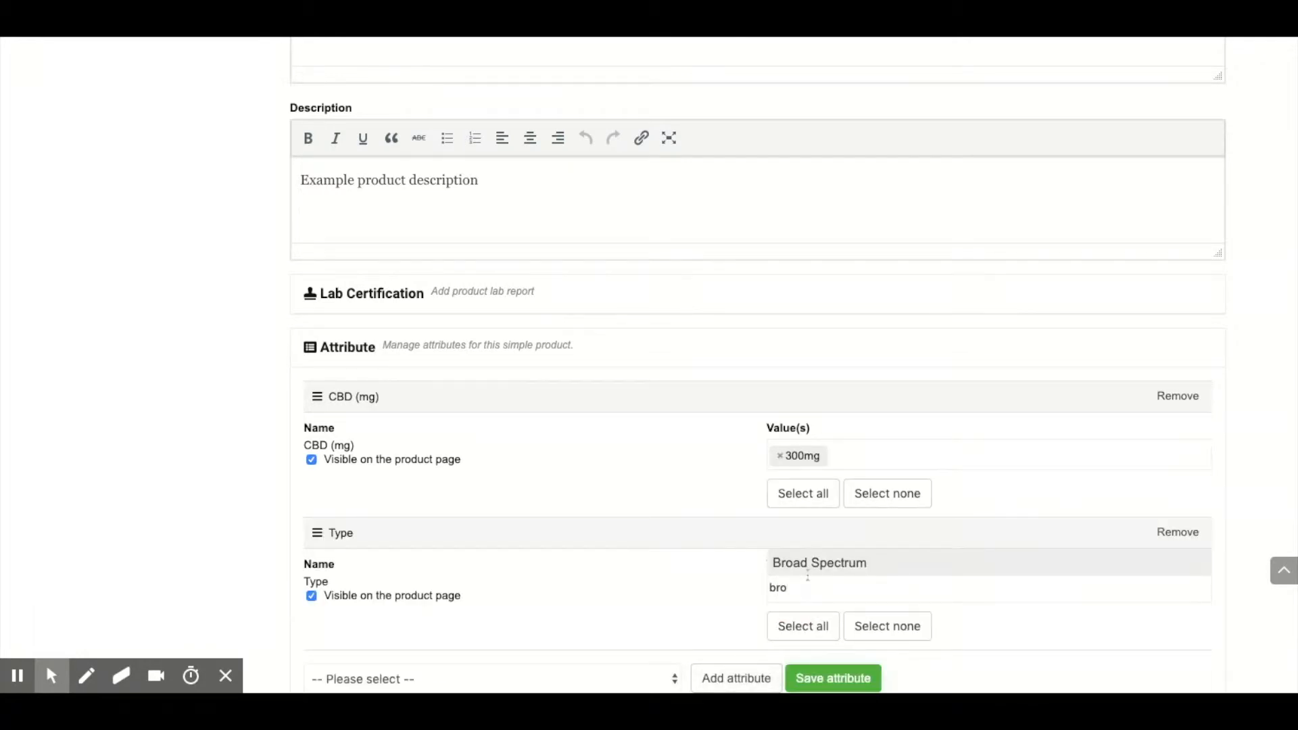
click(808, 567)
scroll(699, 561, down, 3)
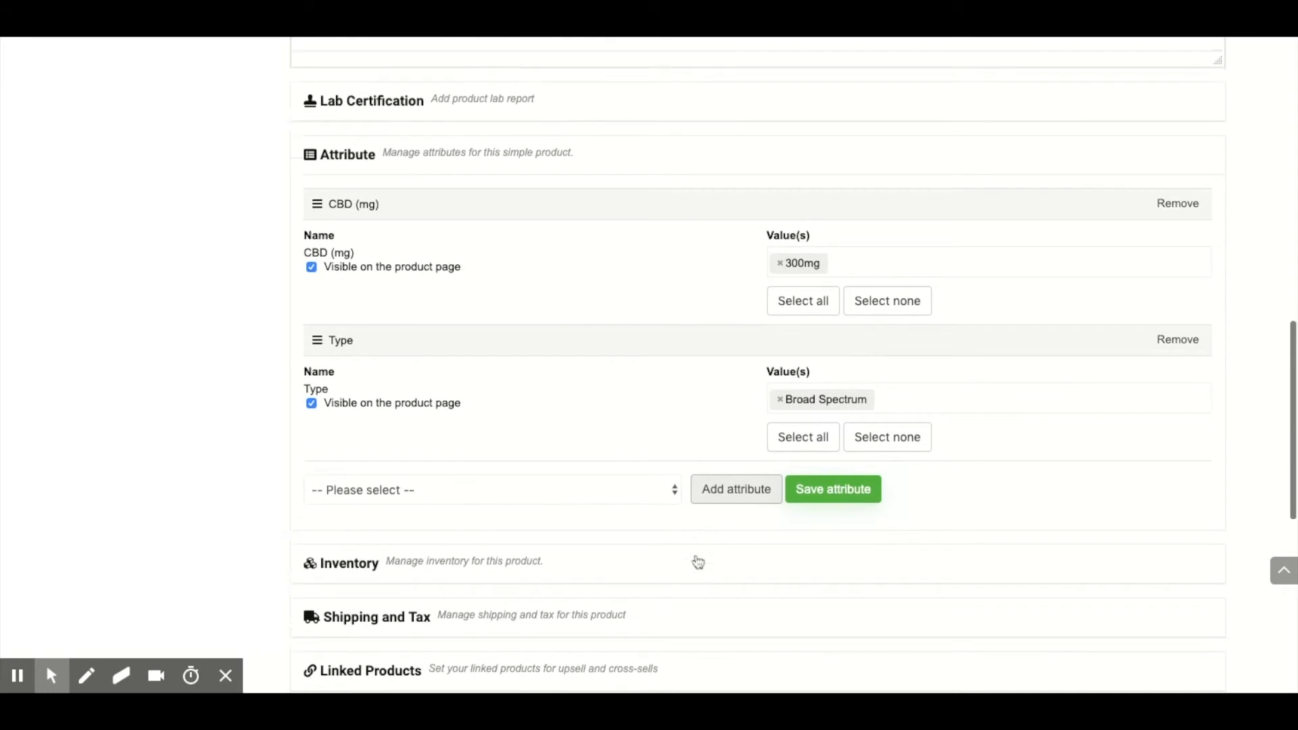
click(829, 480)
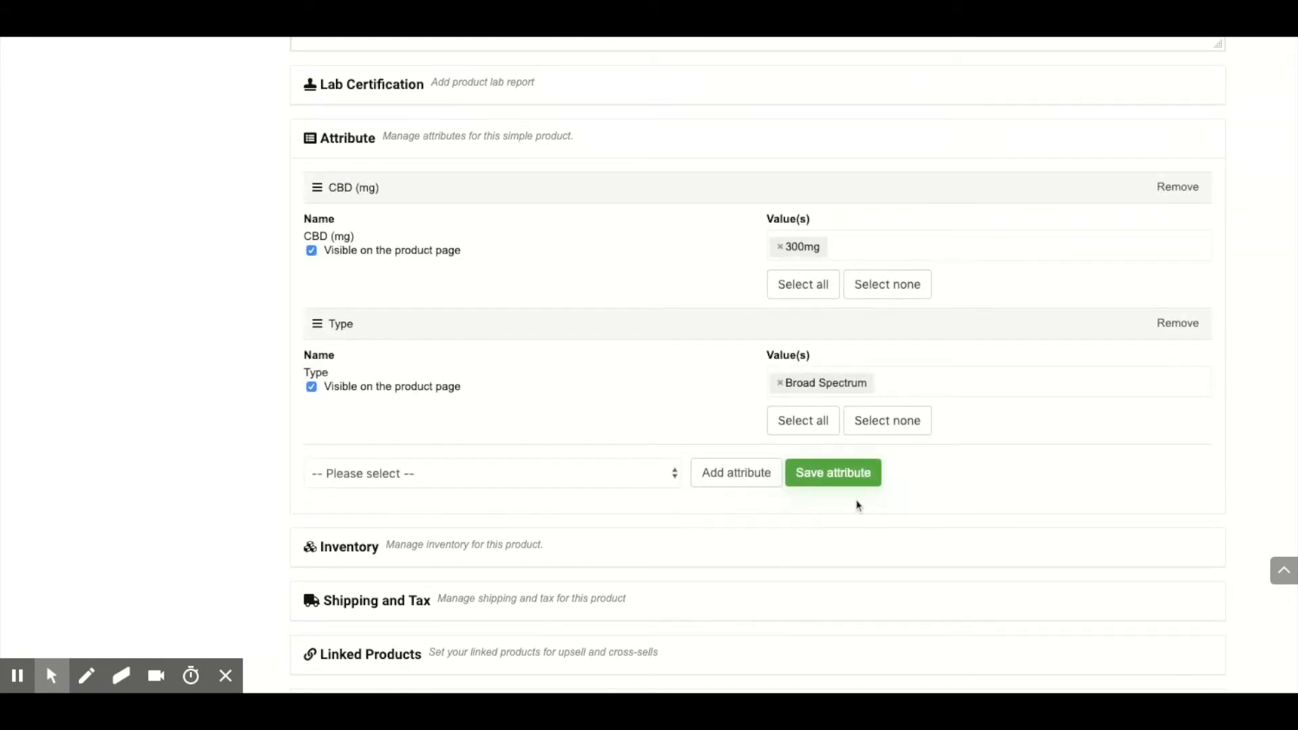
Step: Set the product's shipping weight to 300 g and save the product
scroll(859, 505, down, 3)
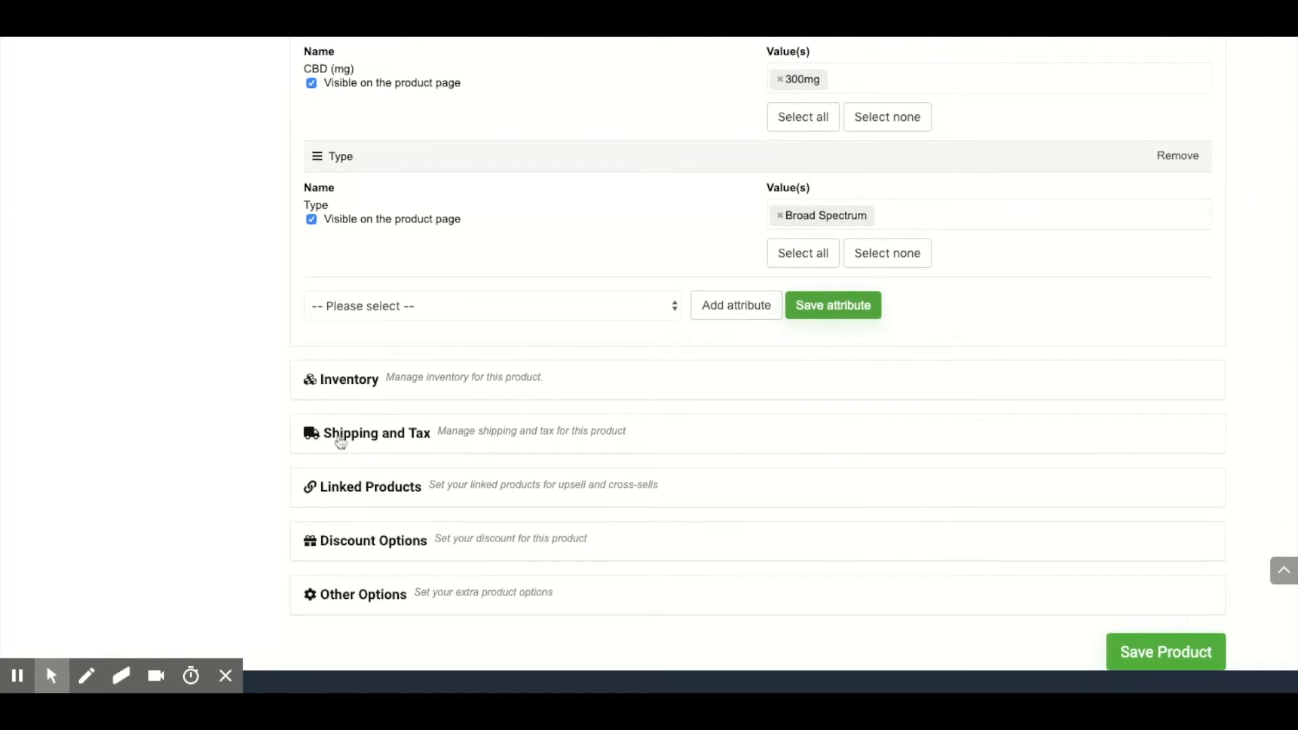
click(420, 434)
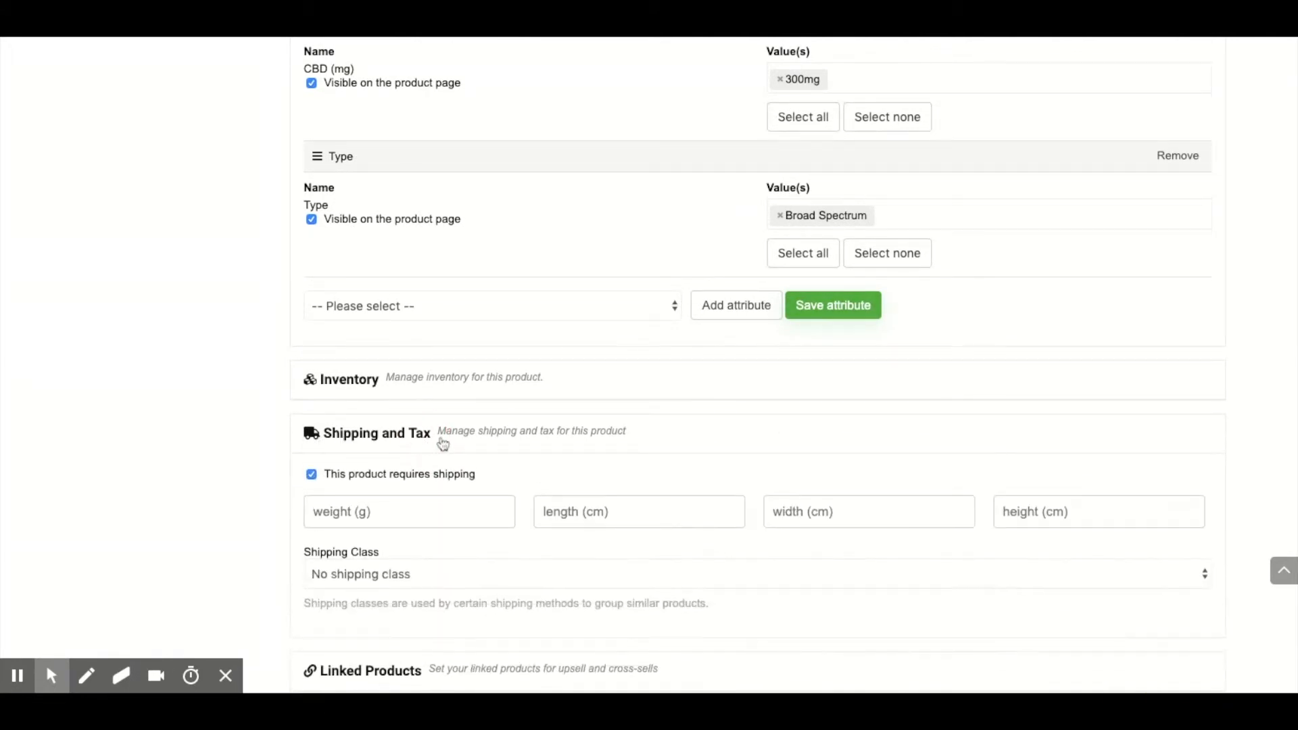
click(375, 517)
text(300)
scroll(1128, 464, down, 4)
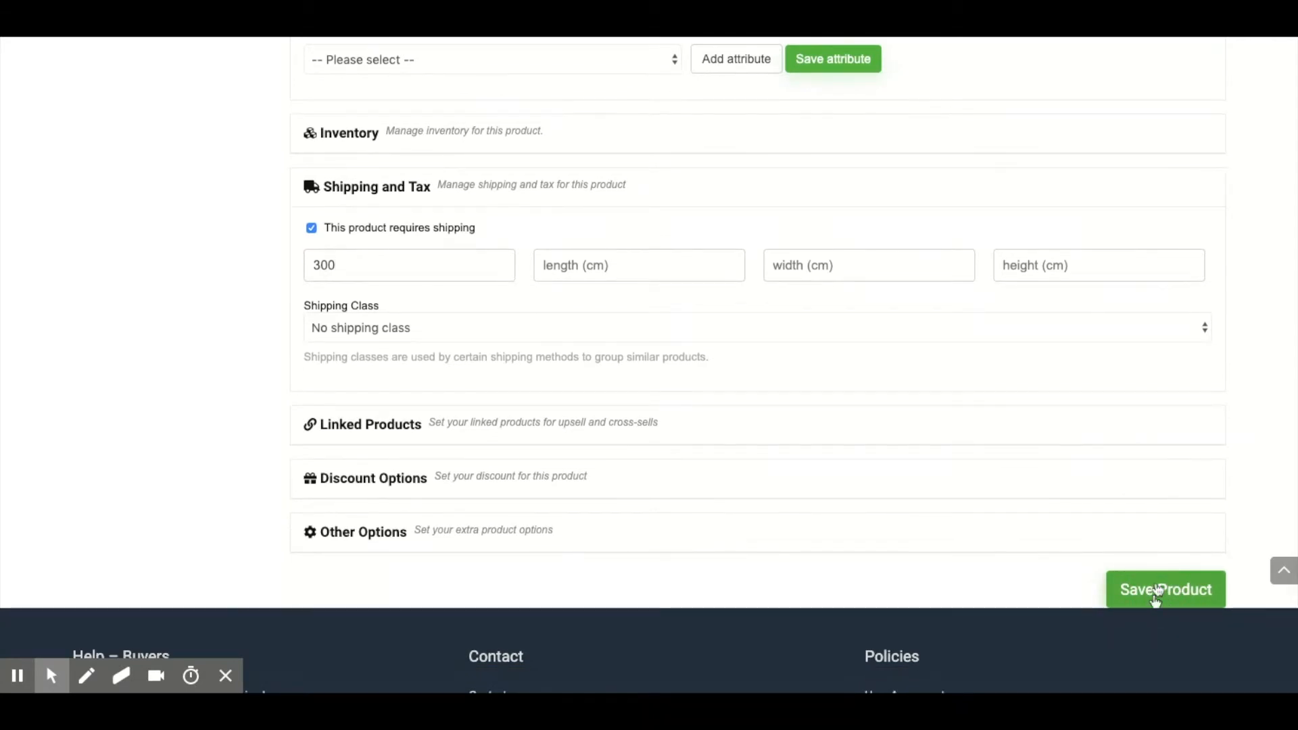
click(1157, 591)
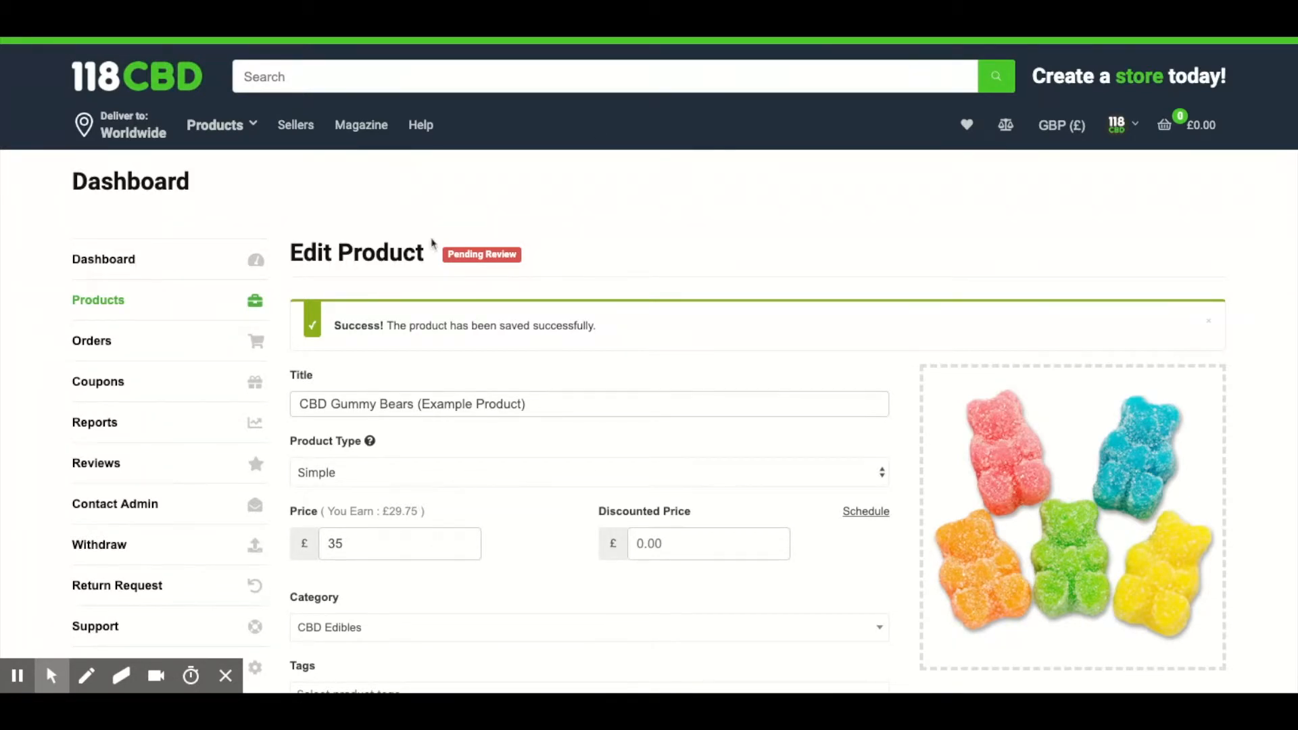
Step: Reload the edit page and view the public CBD Gummy Bears (Example Product) page from the shop's product listing
key(super+r)
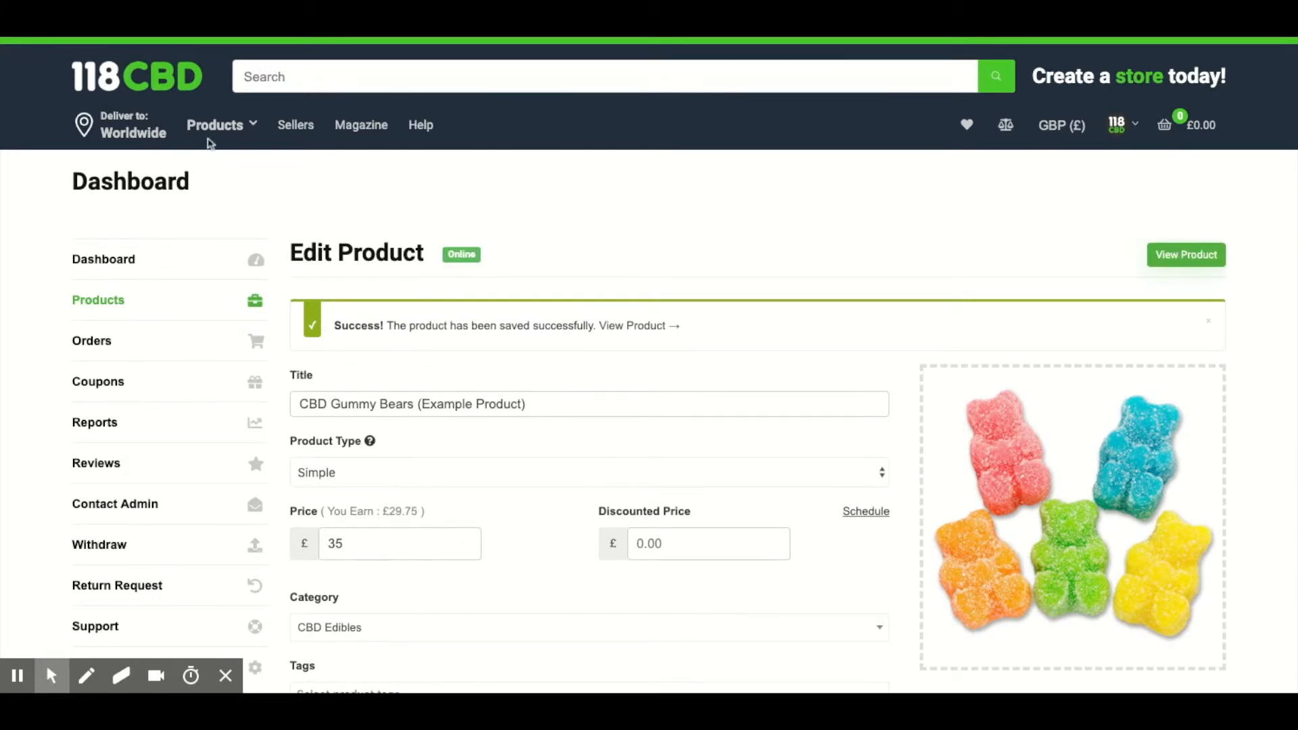
click(202, 157)
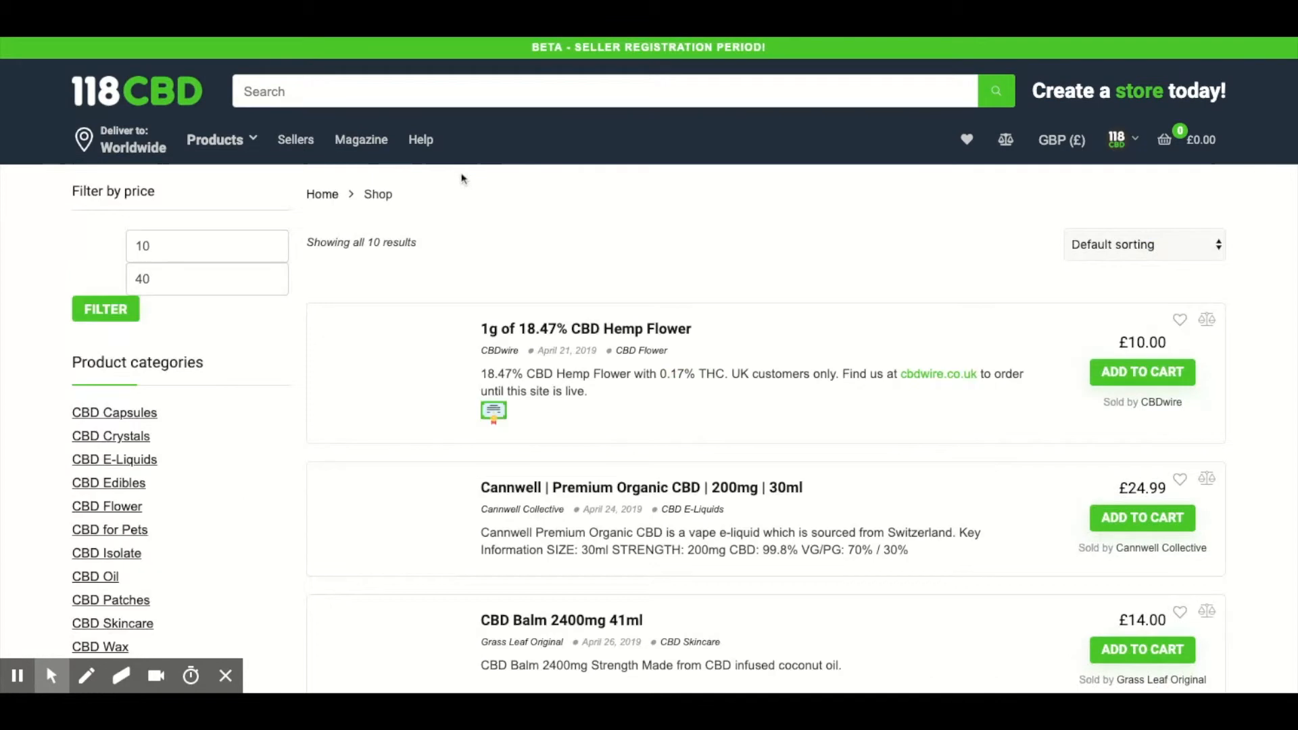
scroll(606, 233, down, 5)
scroll(606, 233, down, 5)
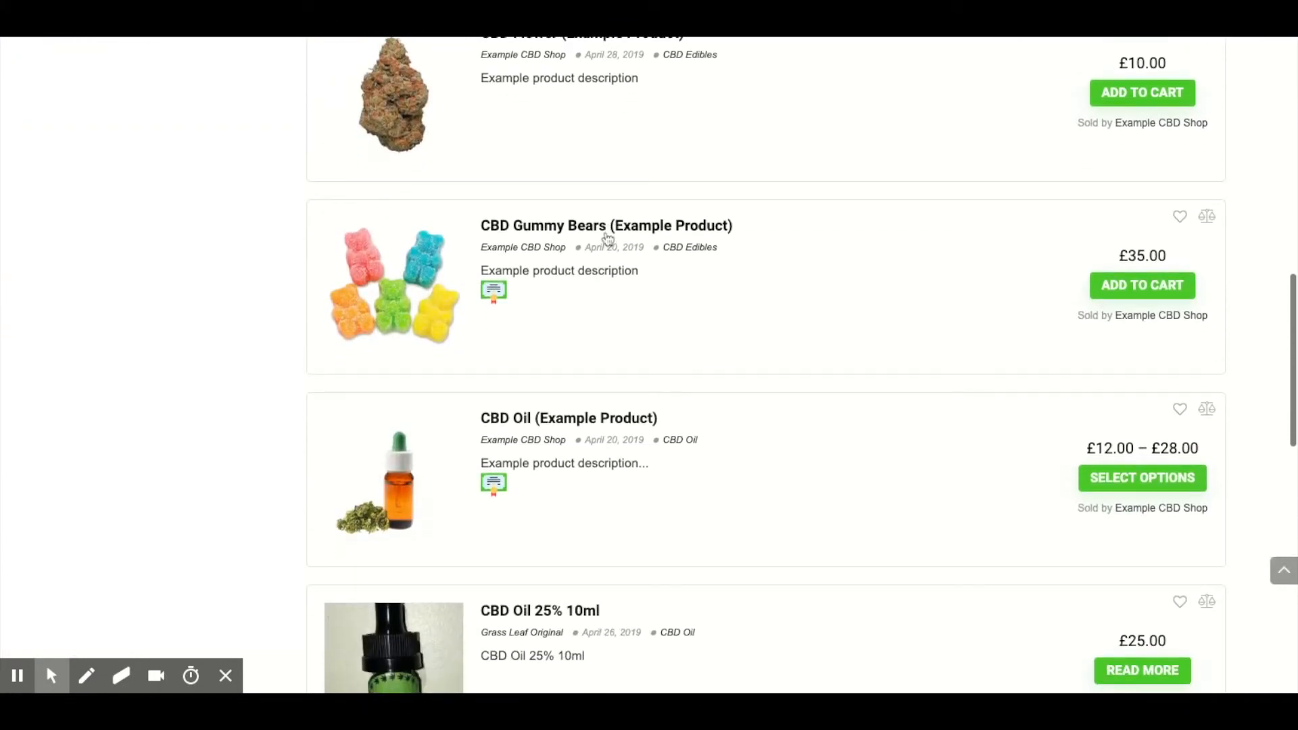
click(609, 230)
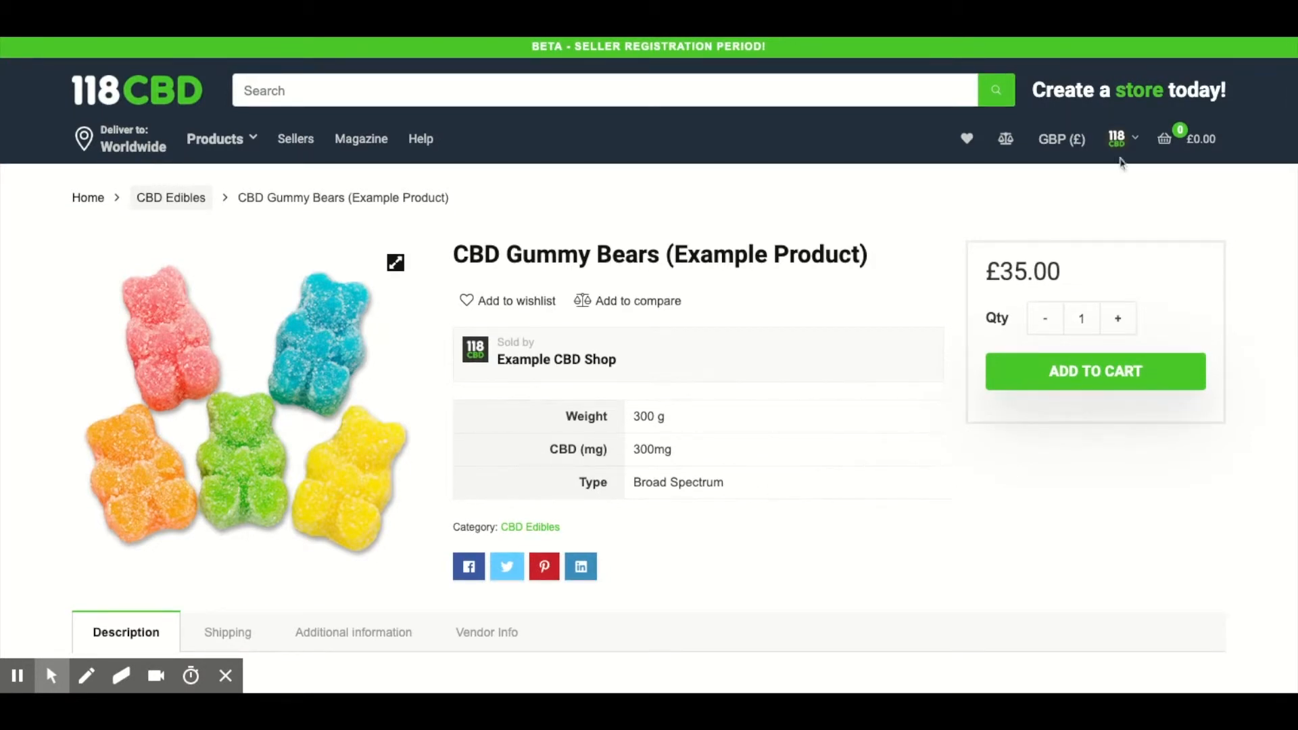
Step: Open CBD Flower (Example Product) for editing from the seller dashboard and set its product type to Variable
mouse_move(1129, 145)
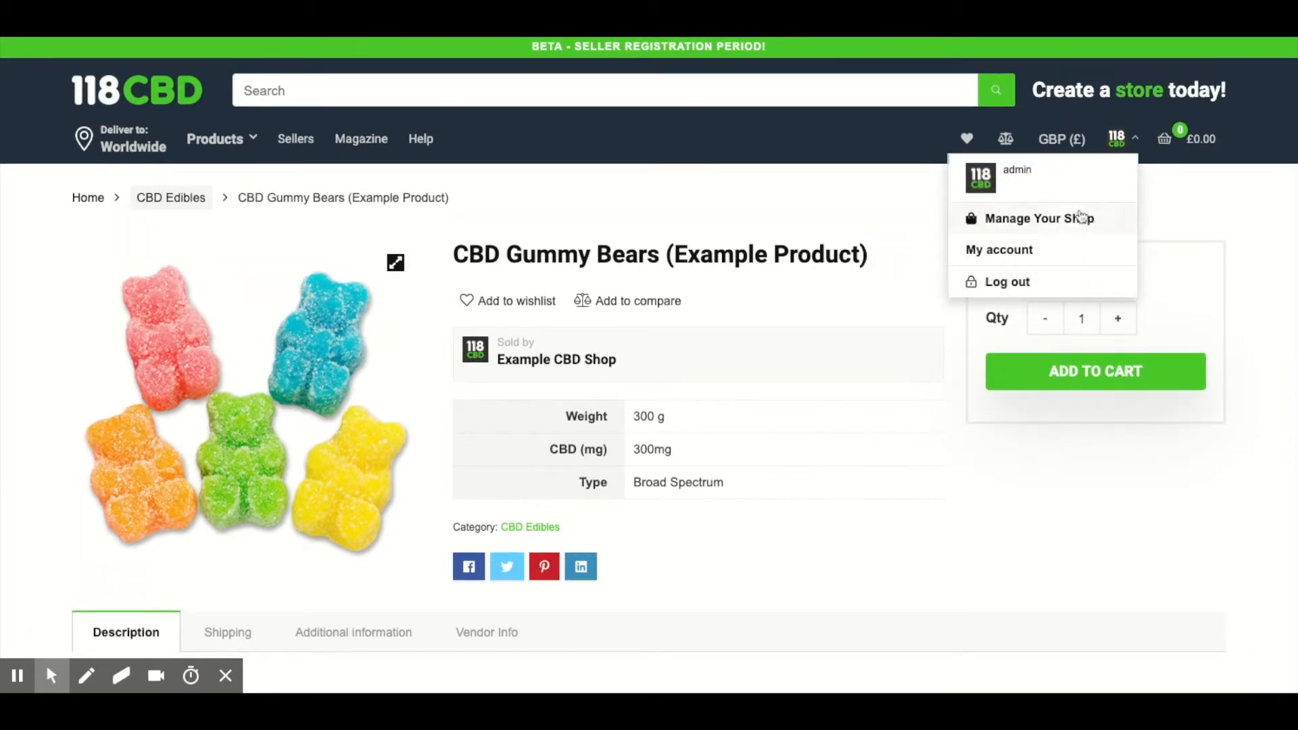
click(1003, 227)
click(108, 297)
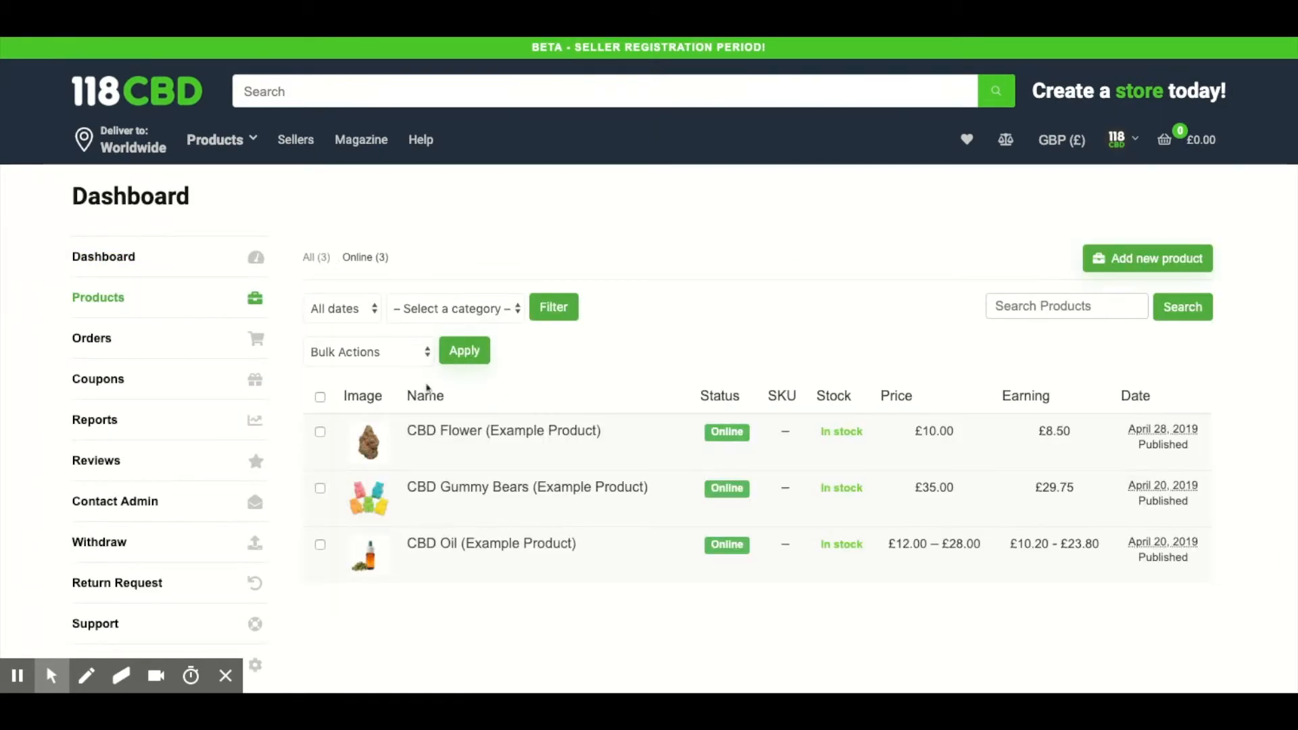
mouse_move(420, 426)
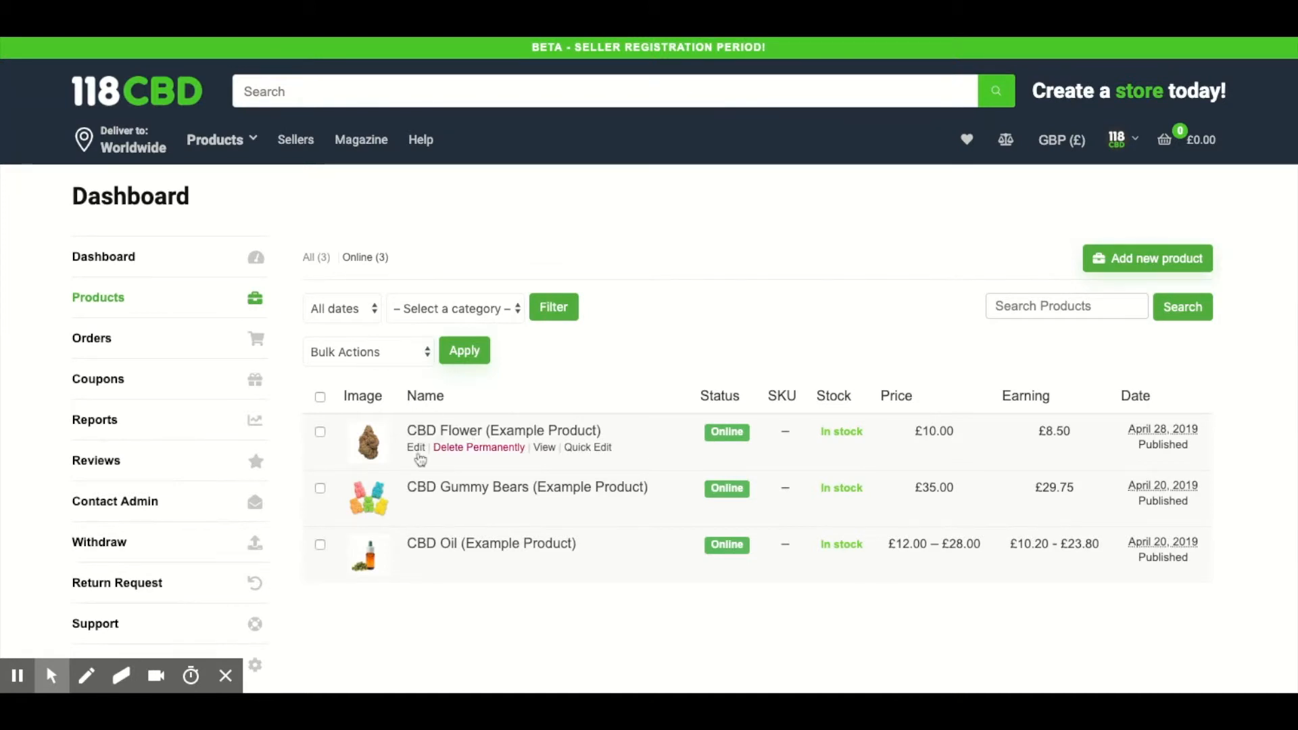
click(478, 431)
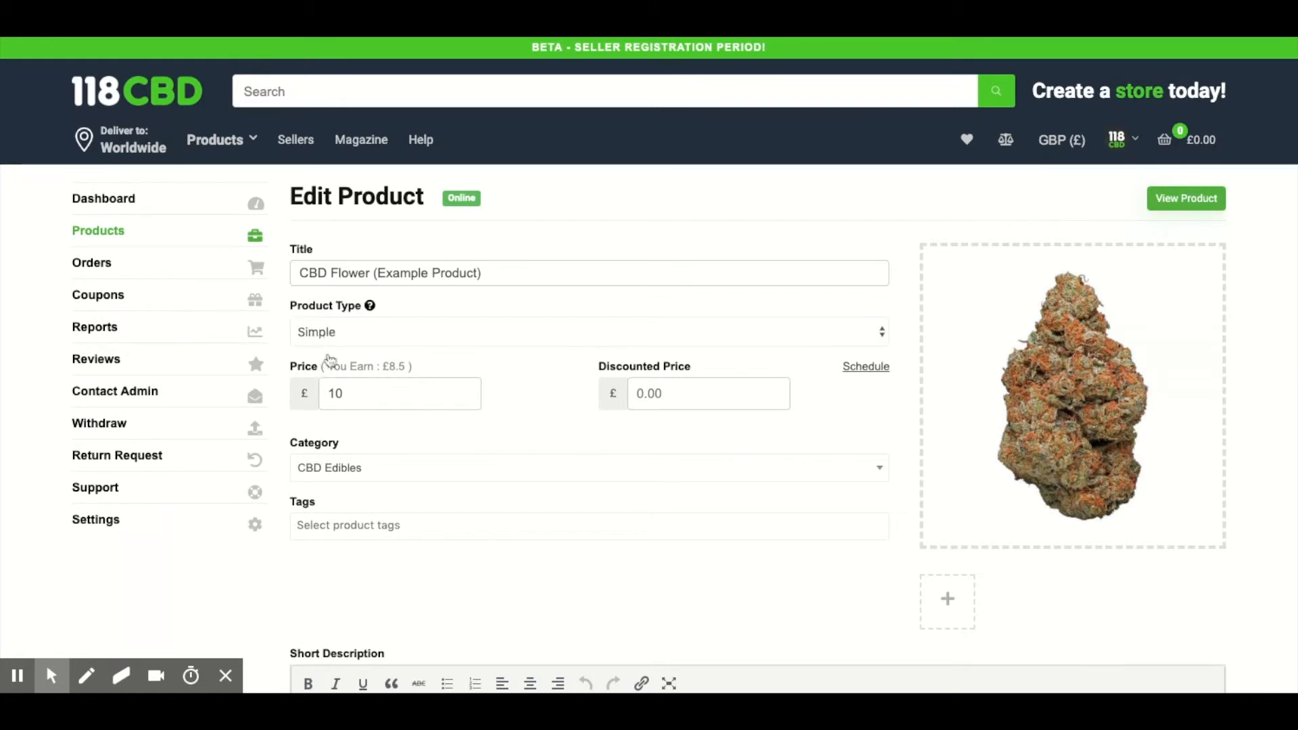
click(329, 336)
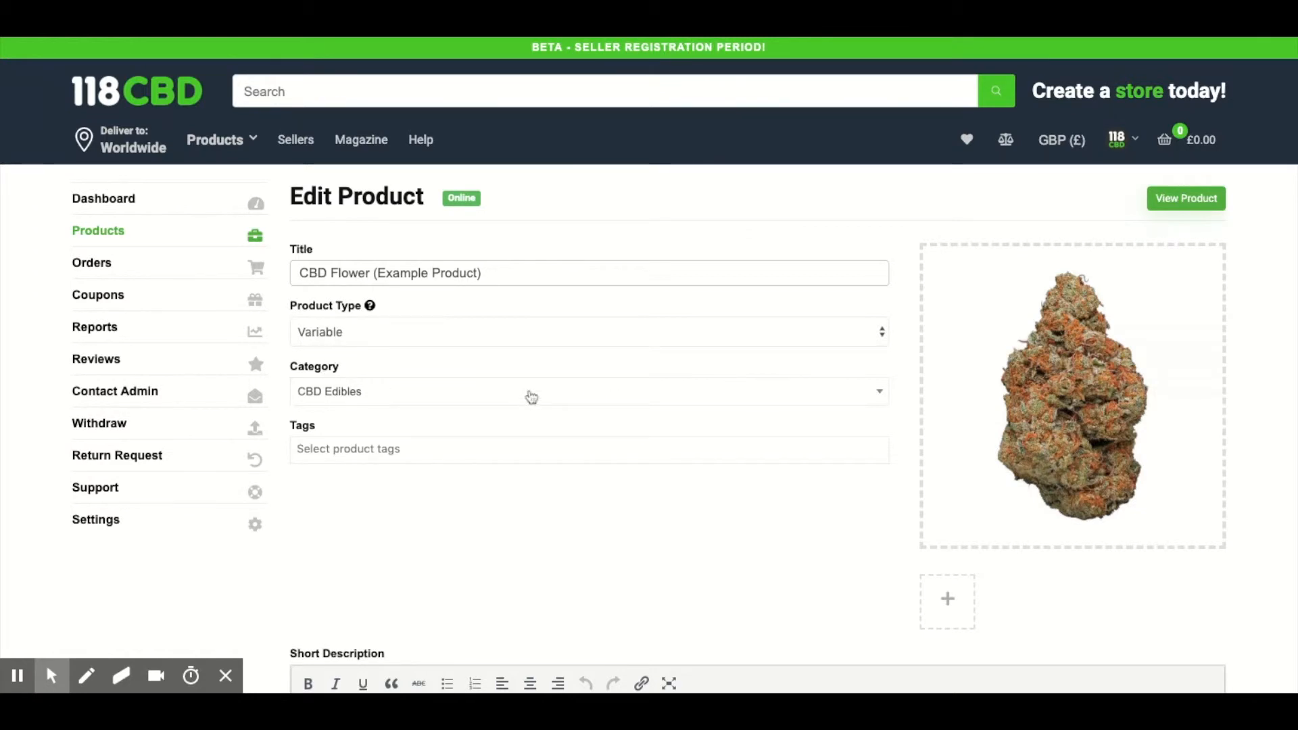
Step: Add the Weight (g) attribute to the variable CBD Flower product
scroll(649, 406, down, 8)
scroll(645, 404, down, 2)
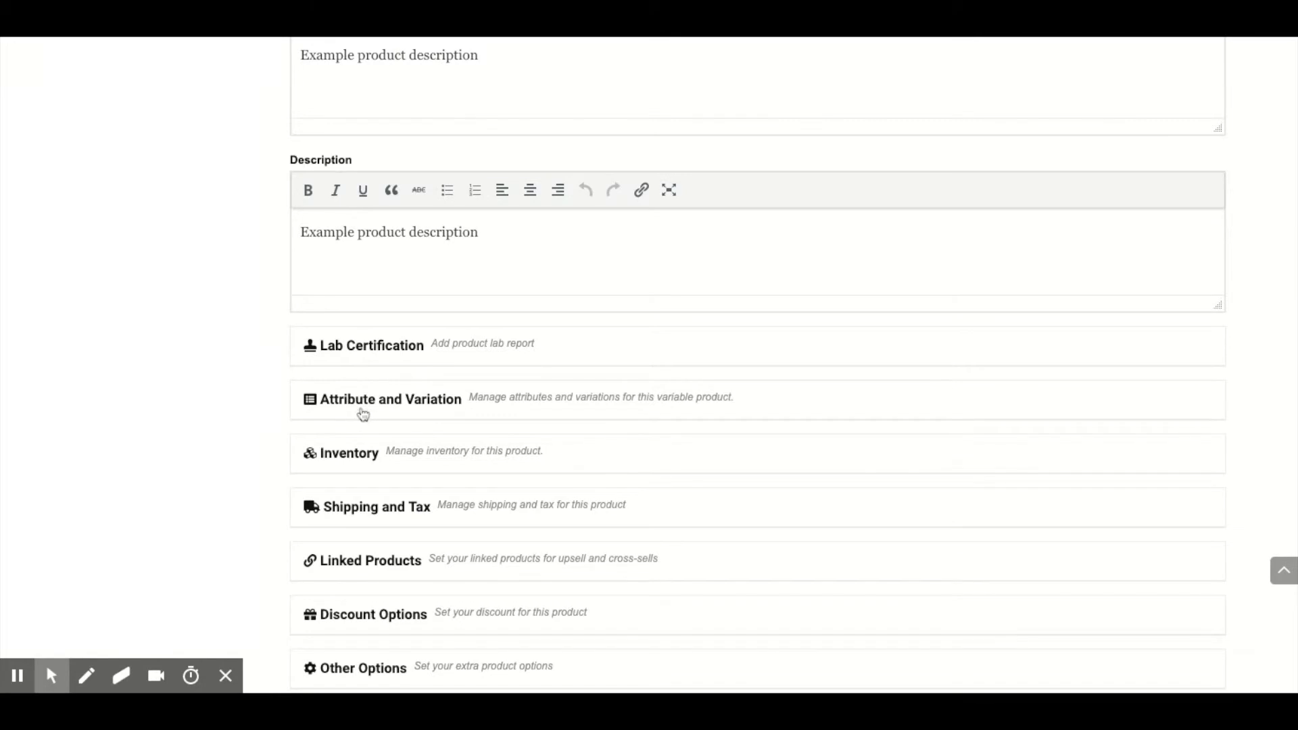
click(449, 410)
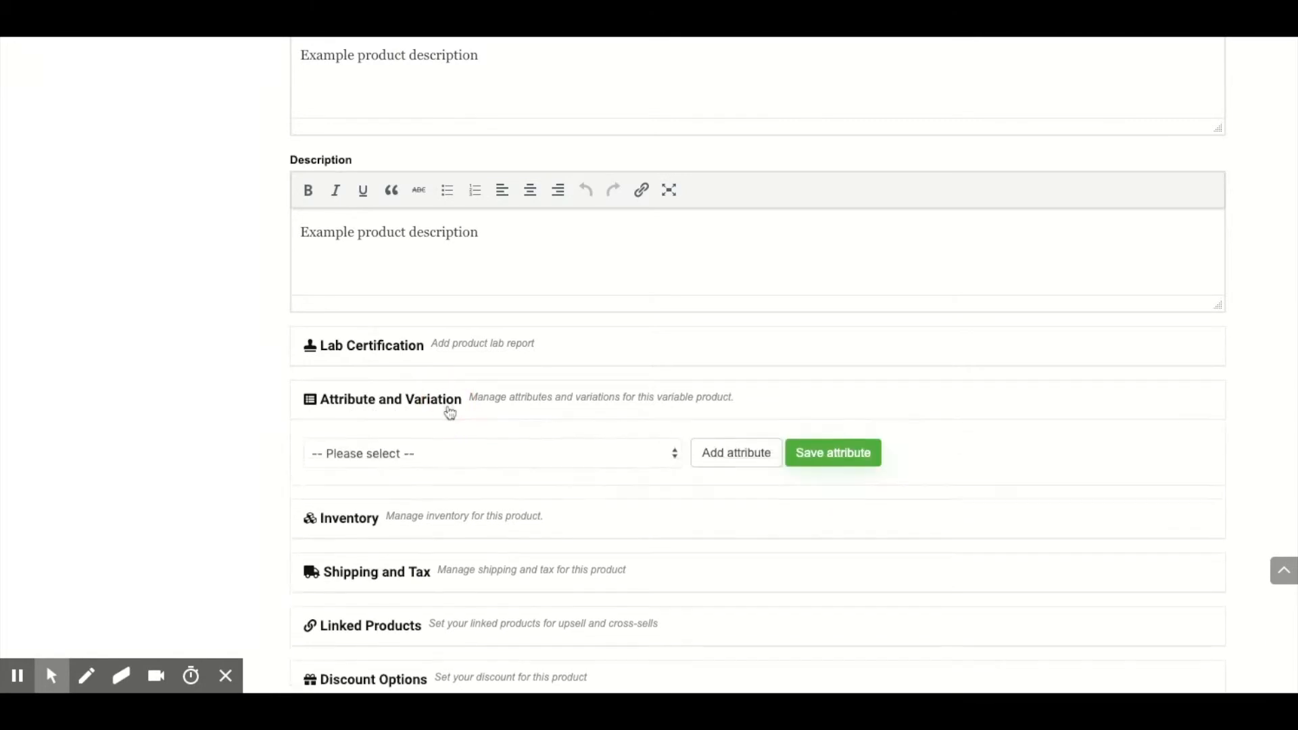
click(524, 459)
click(443, 538)
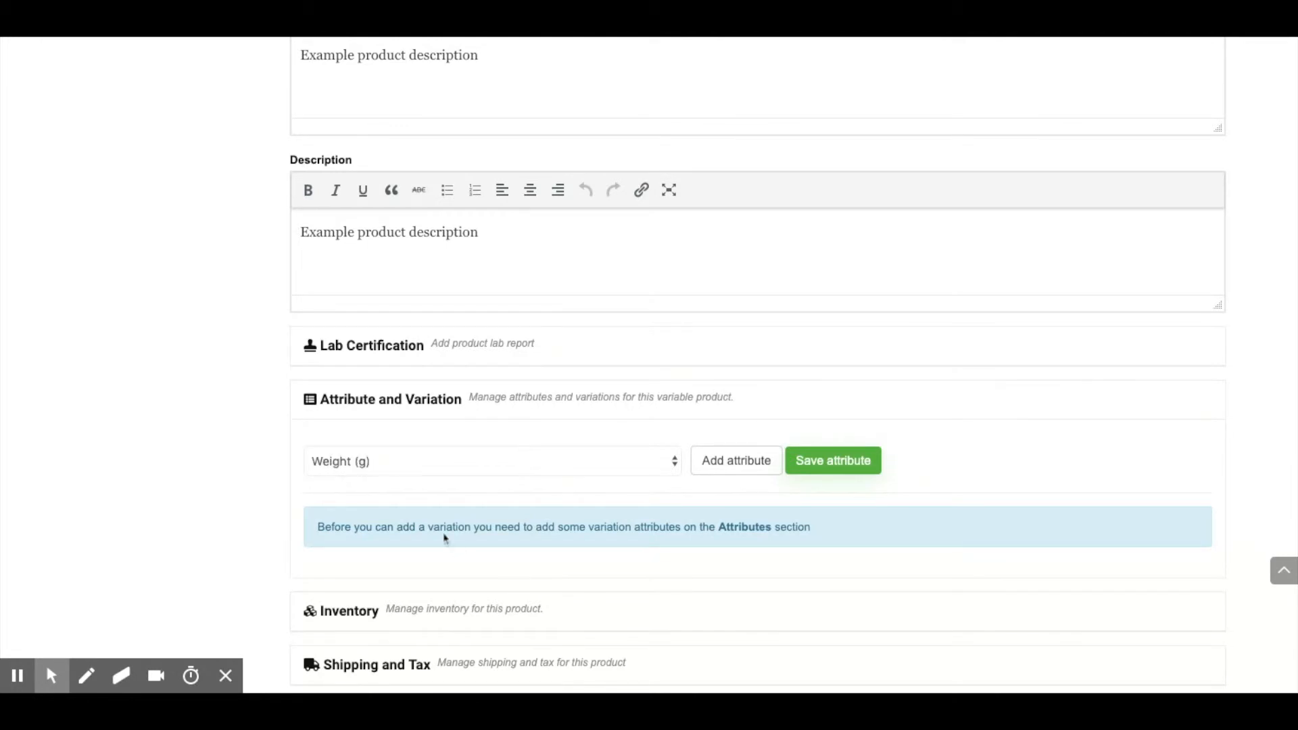
click(733, 469)
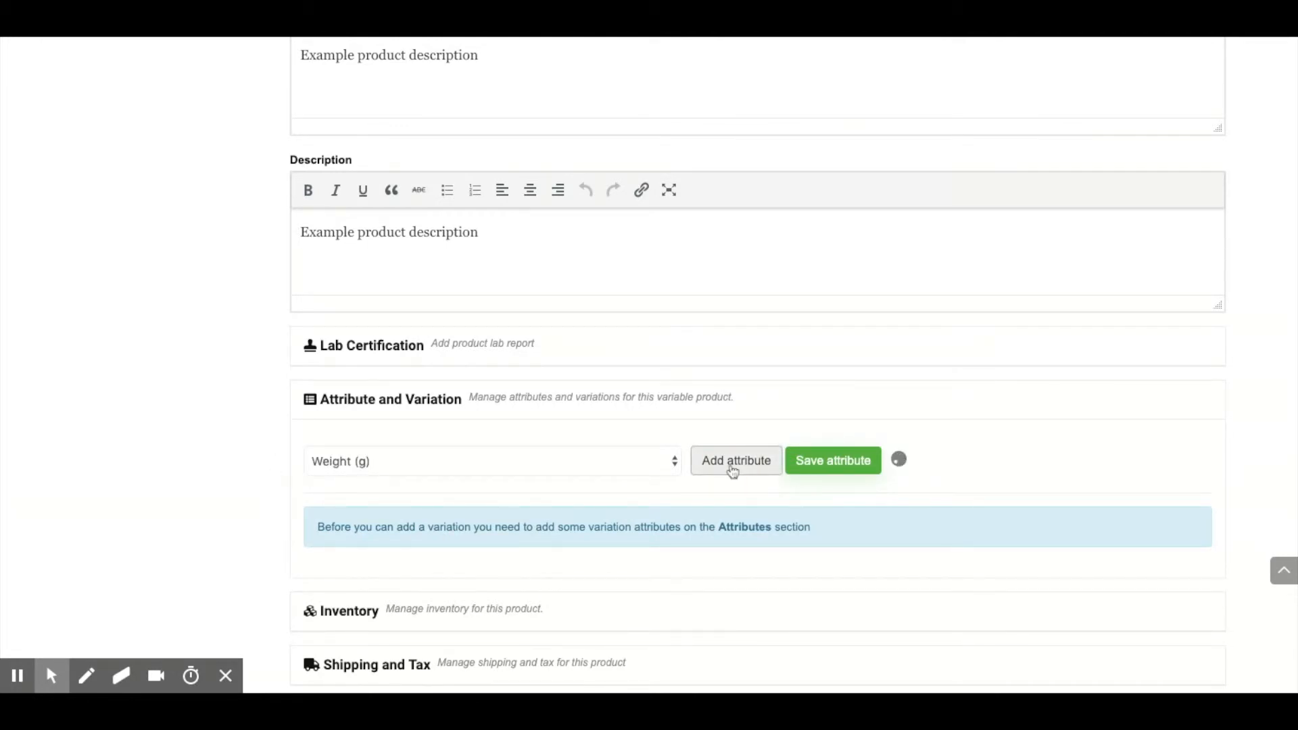
Step: Give the Weight (g) attribute the values 1g, 3.5g and 7g and enable it for variations
scroll(717, 460, down, 2)
scroll(703, 446, down, 2)
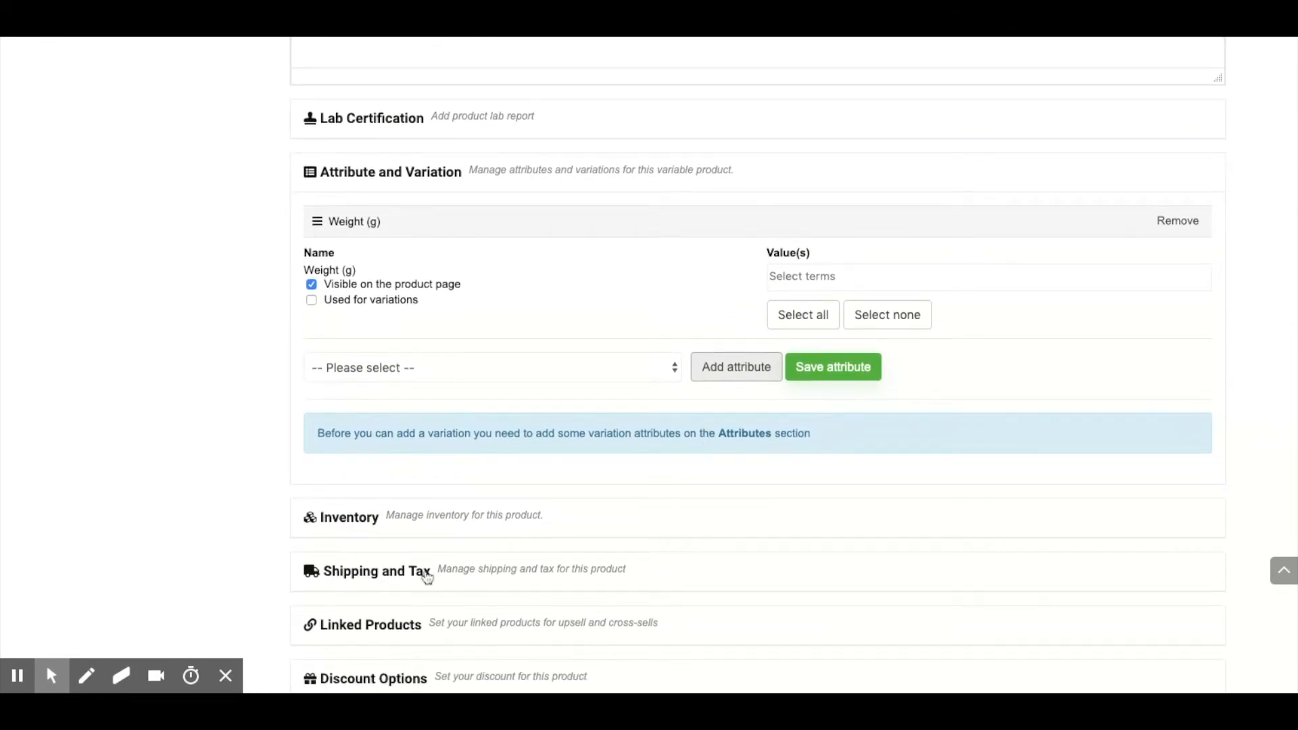
scroll(455, 423, up, 2)
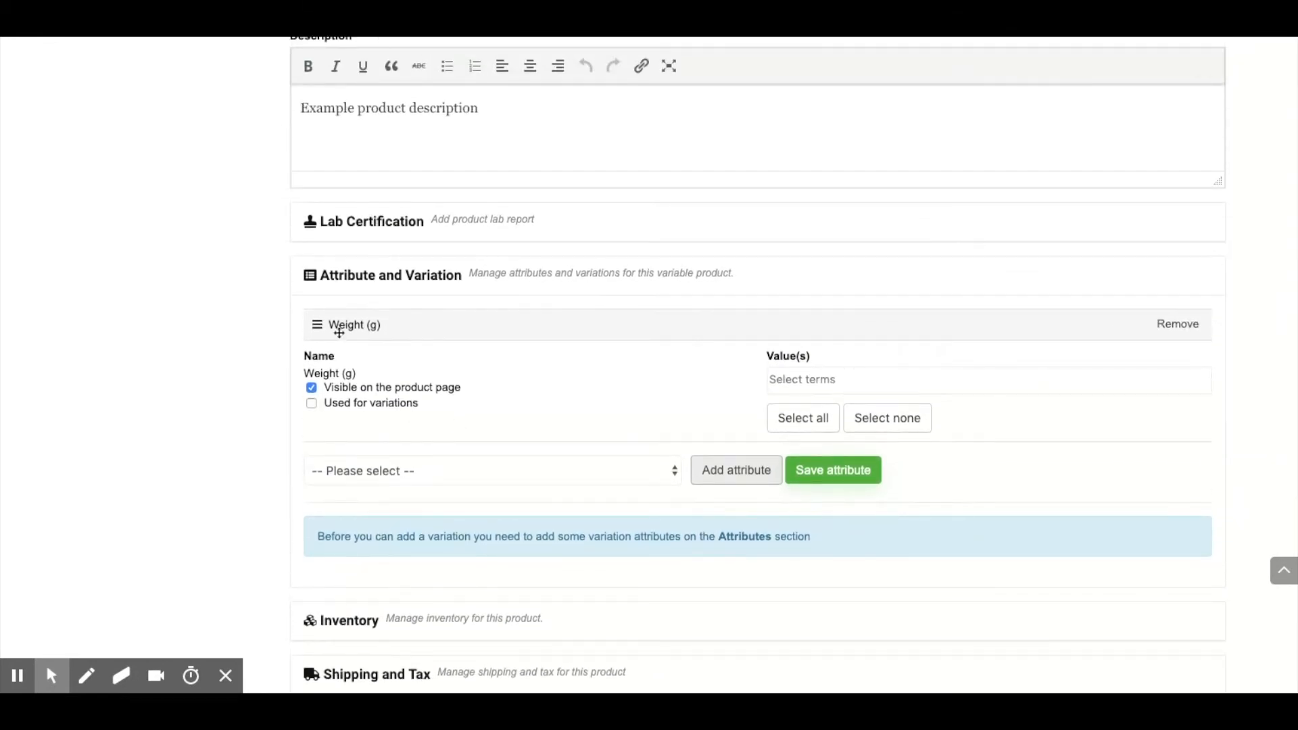
click(799, 377)
text(1)
click(789, 429)
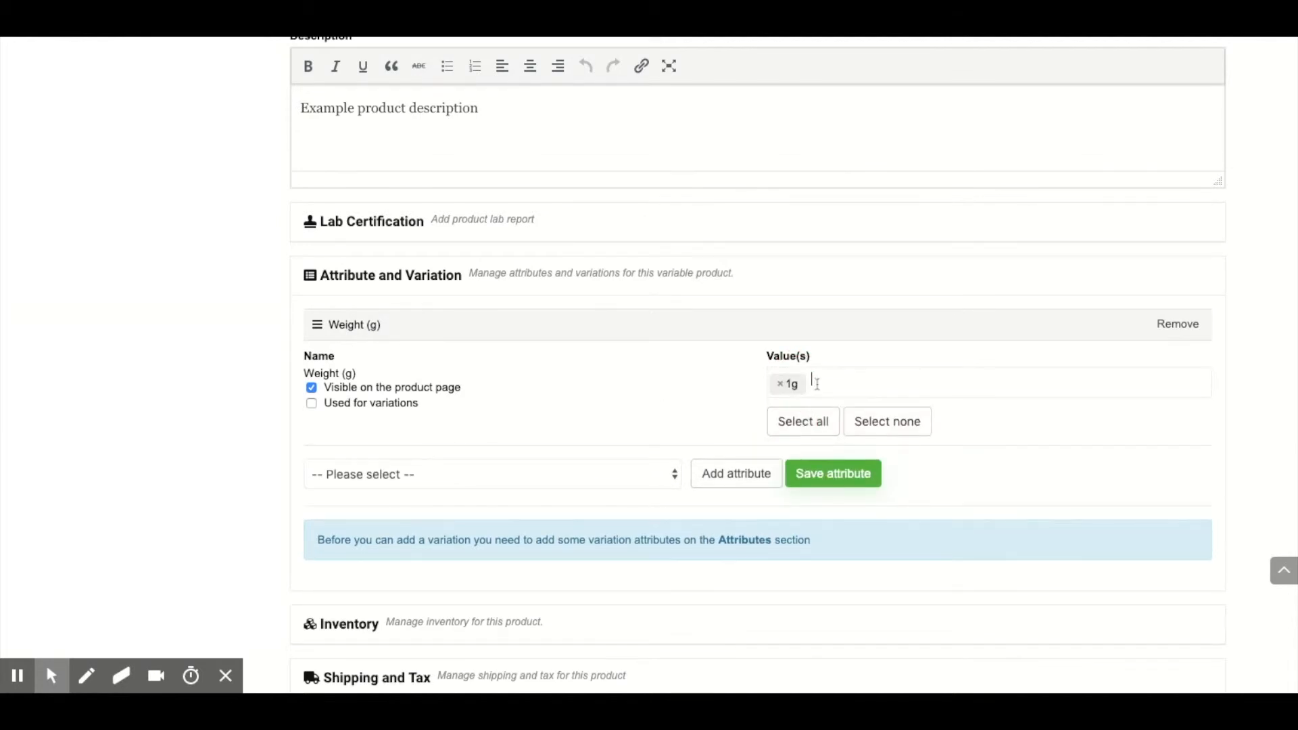
text(3)
click(831, 408)
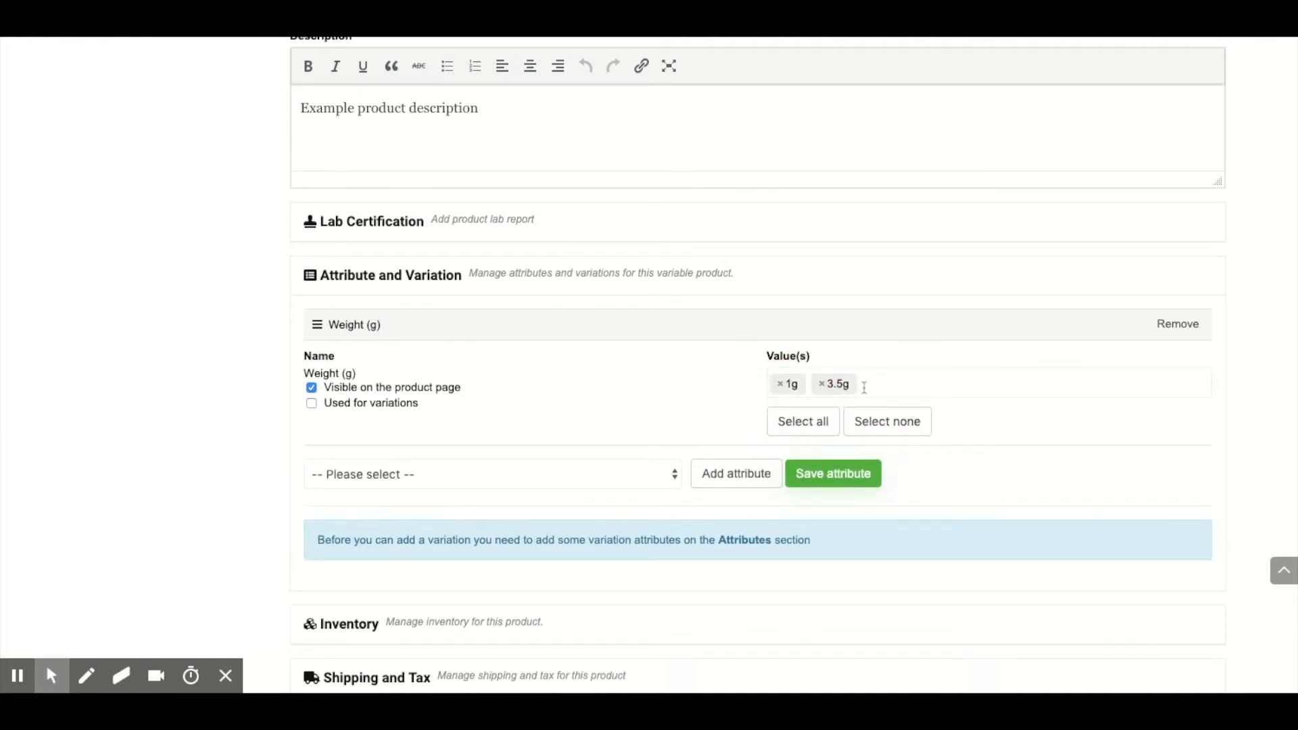
text(7)
click(859, 414)
click(400, 408)
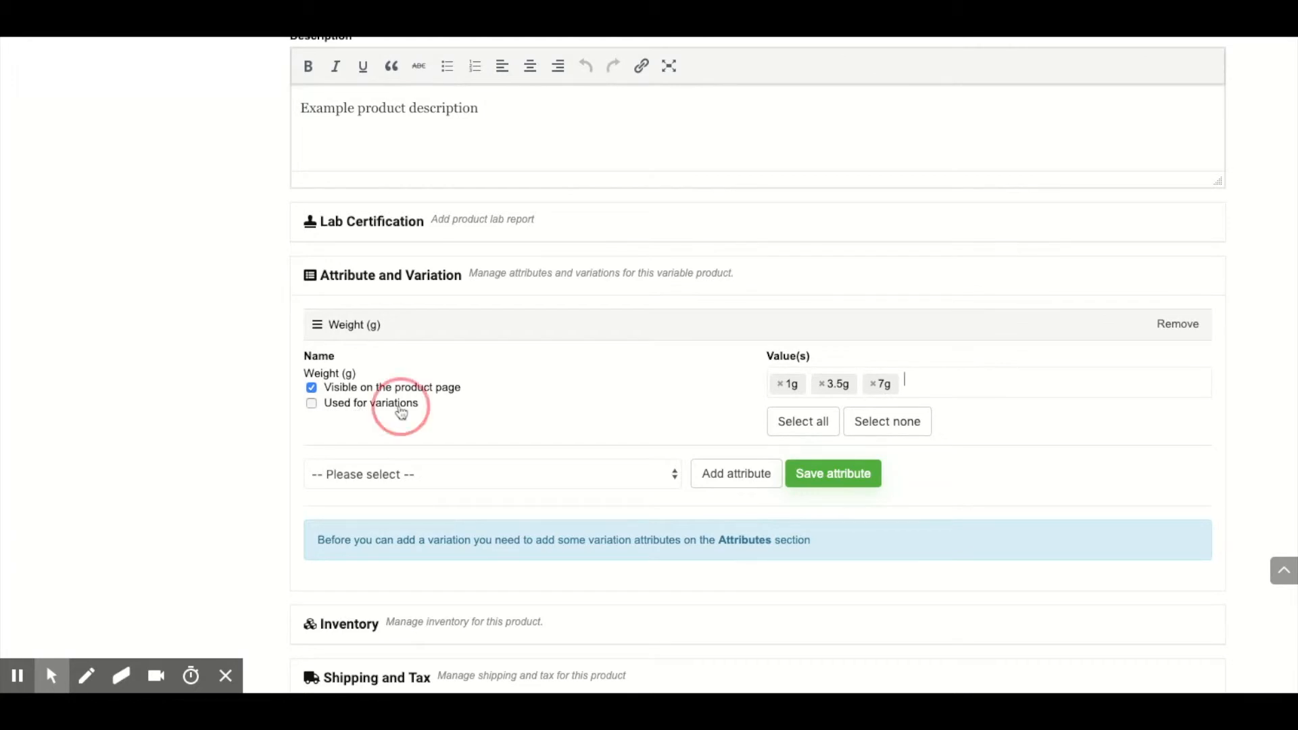
Step: Add the CBD (%) attribute with the value 21% and save the product's attributes
click(396, 486)
click(735, 473)
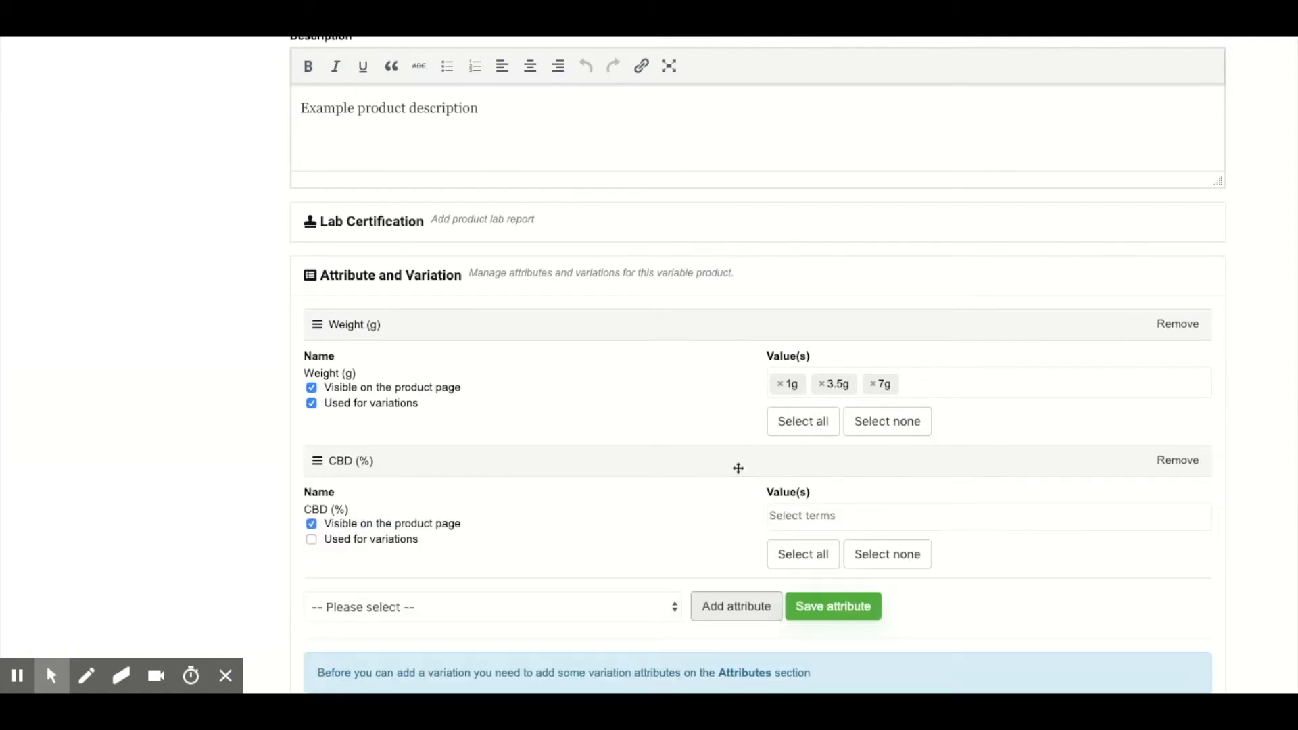
click(810, 516)
text(21)
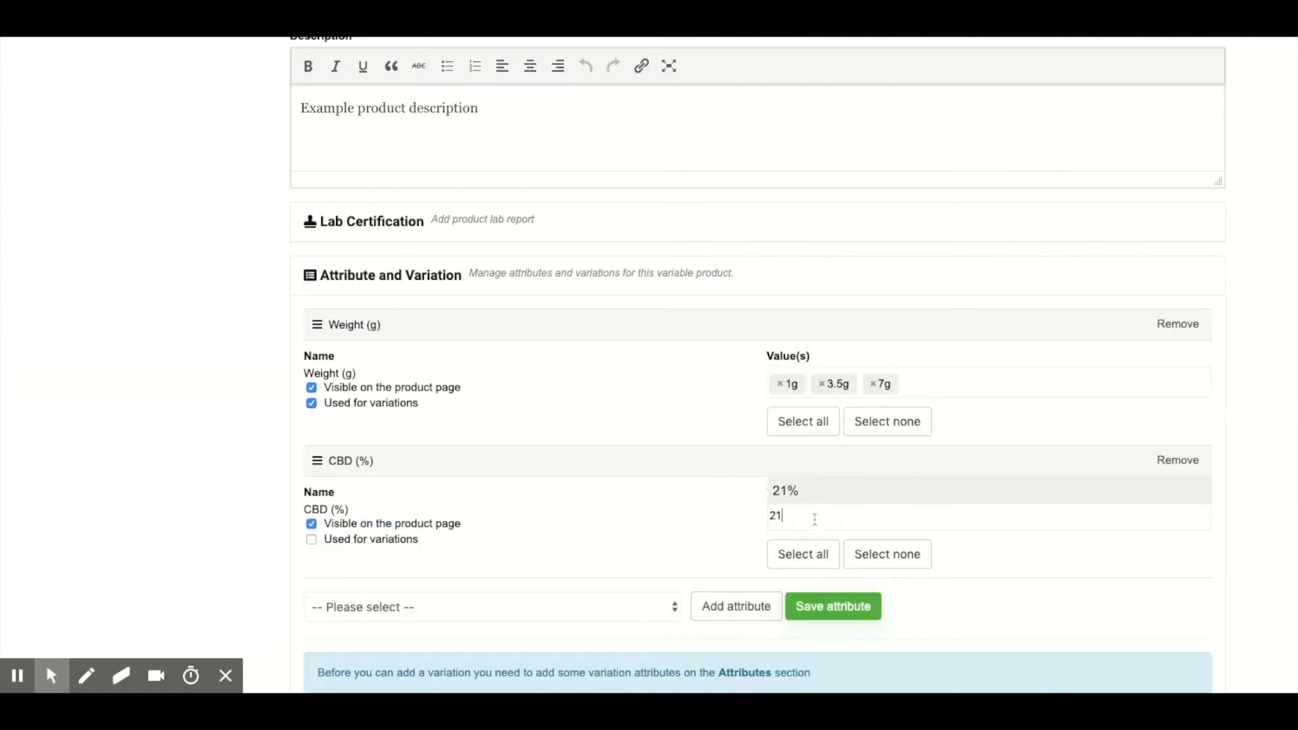
key(Return)
scroll(667, 463, down, 3)
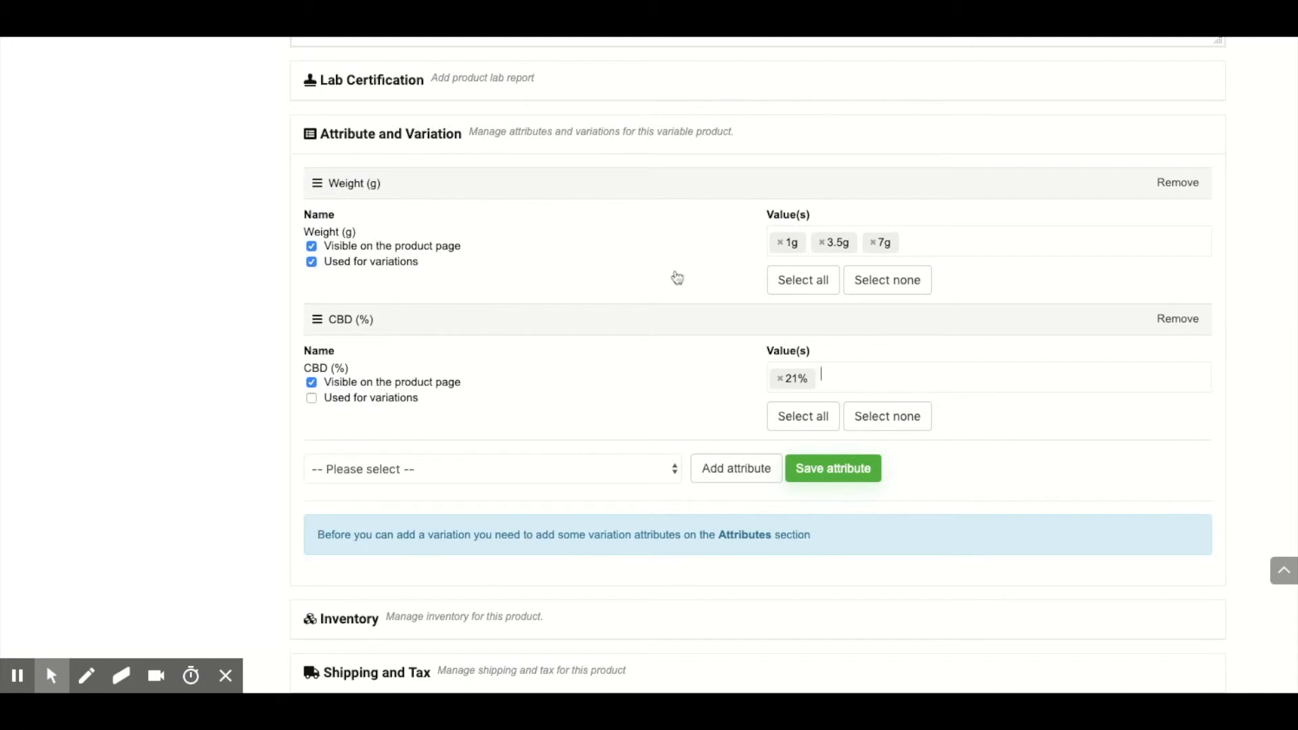
click(843, 461)
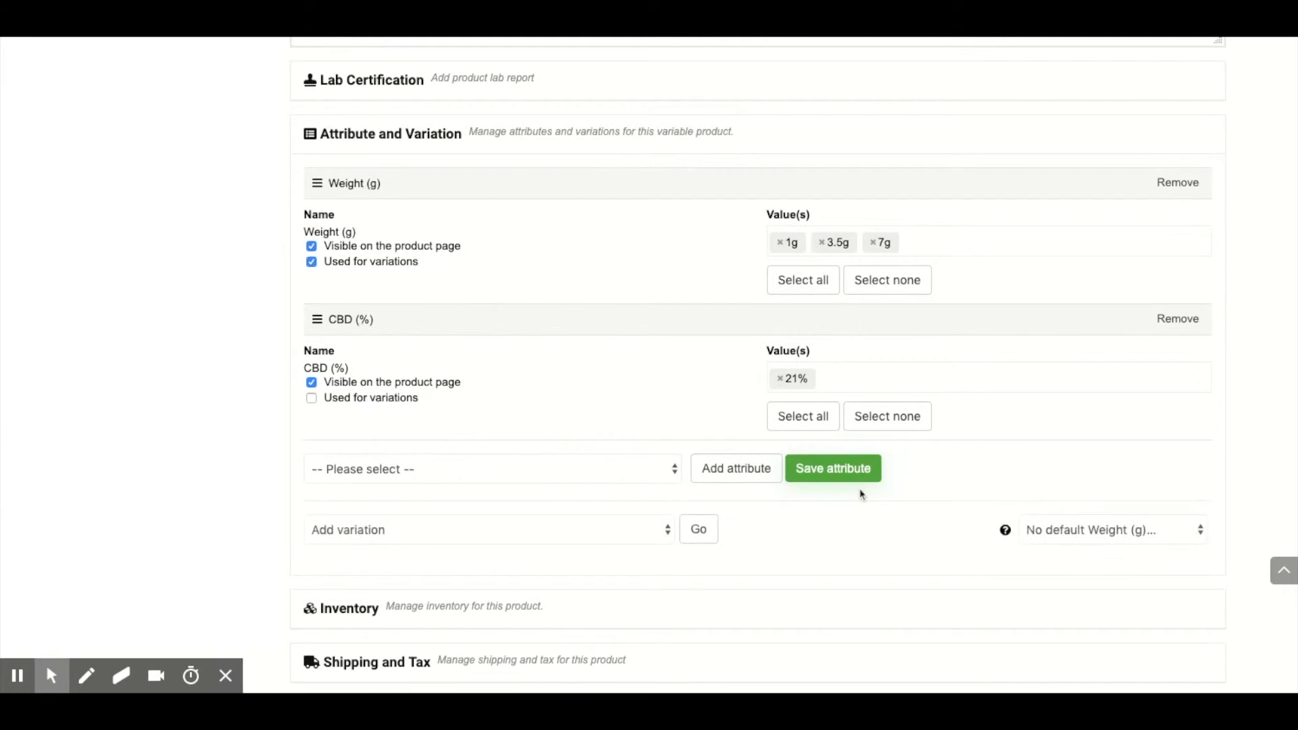
Step: Generate the product's variations from all attributes
scroll(532, 534, down, 1)
click(525, 487)
click(419, 507)
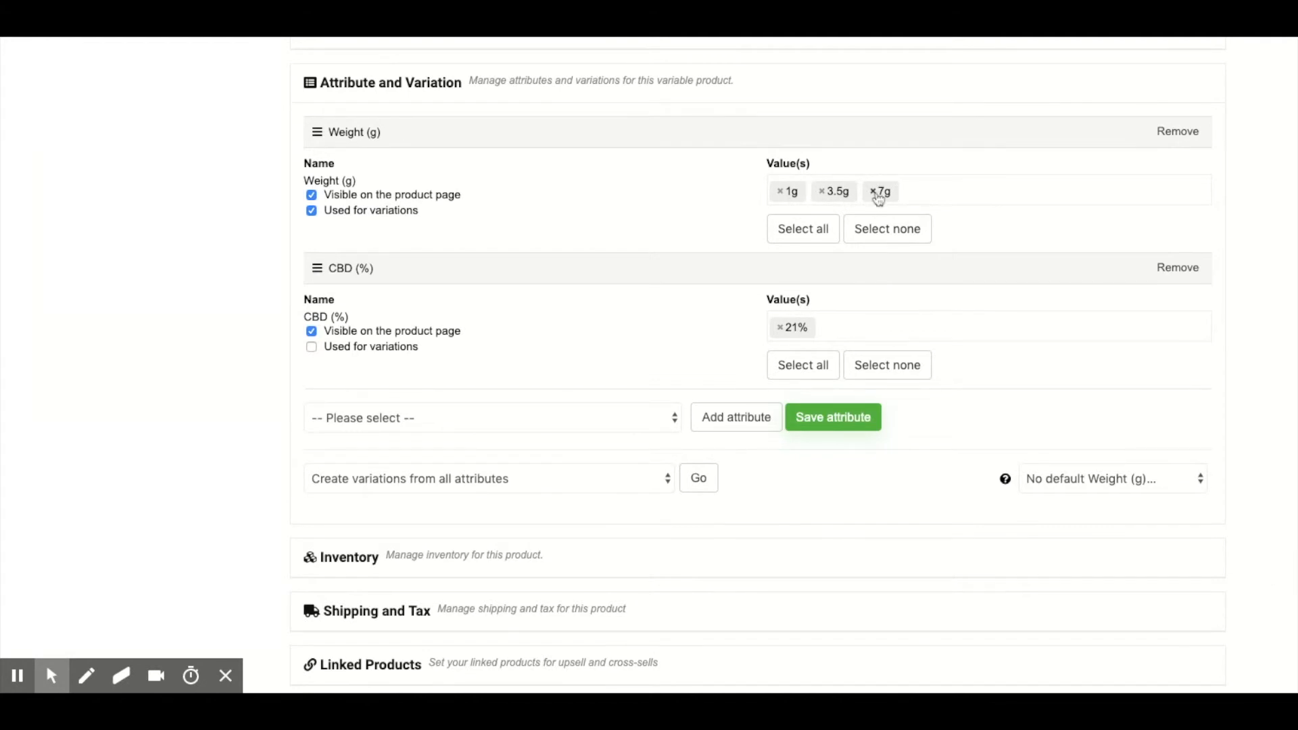
click(706, 490)
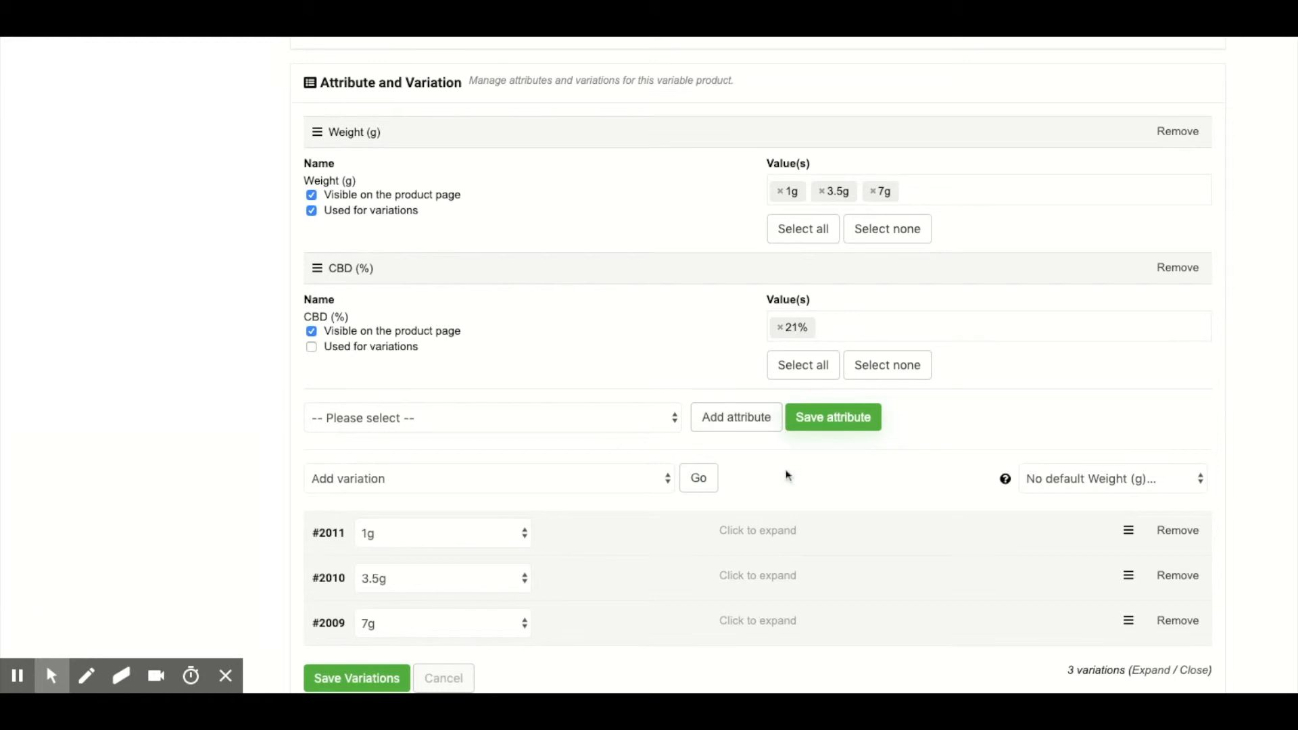
Step: Set the regular price of the 1g variation to £10
scroll(788, 473, down, 2)
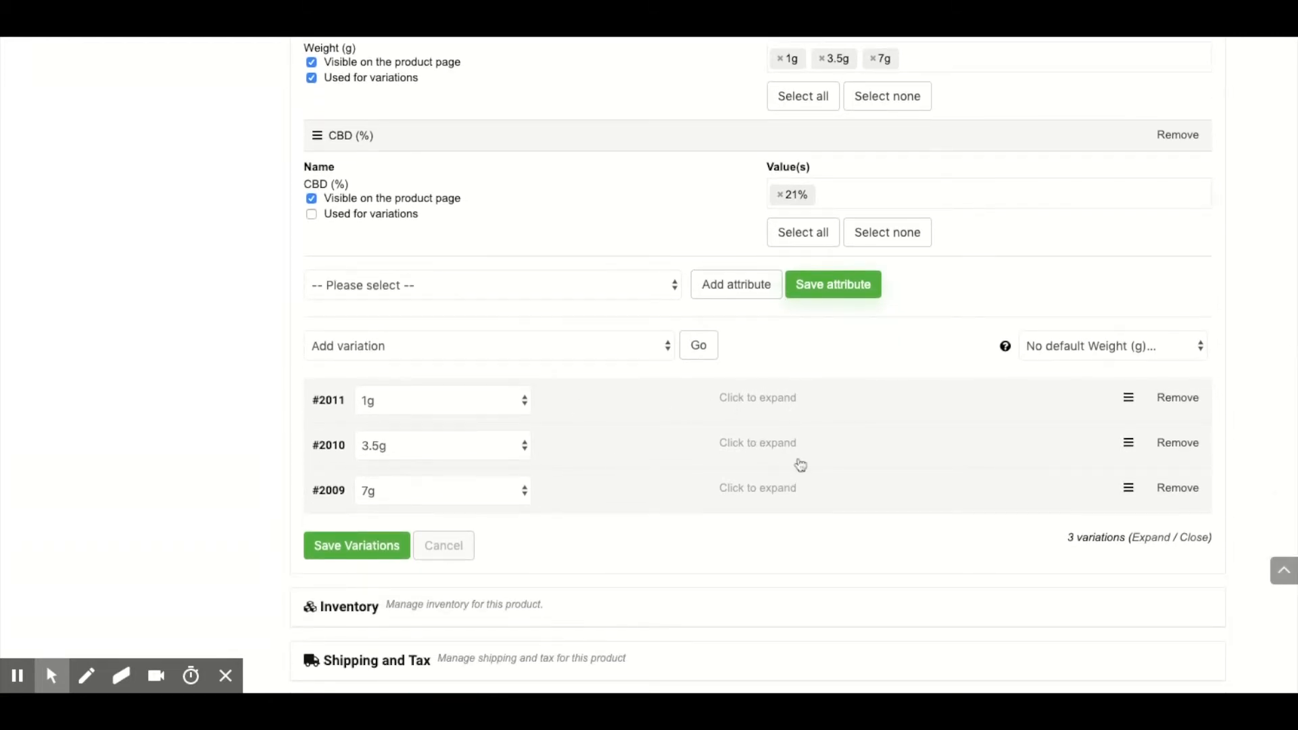
click(649, 404)
scroll(687, 486, down, 1)
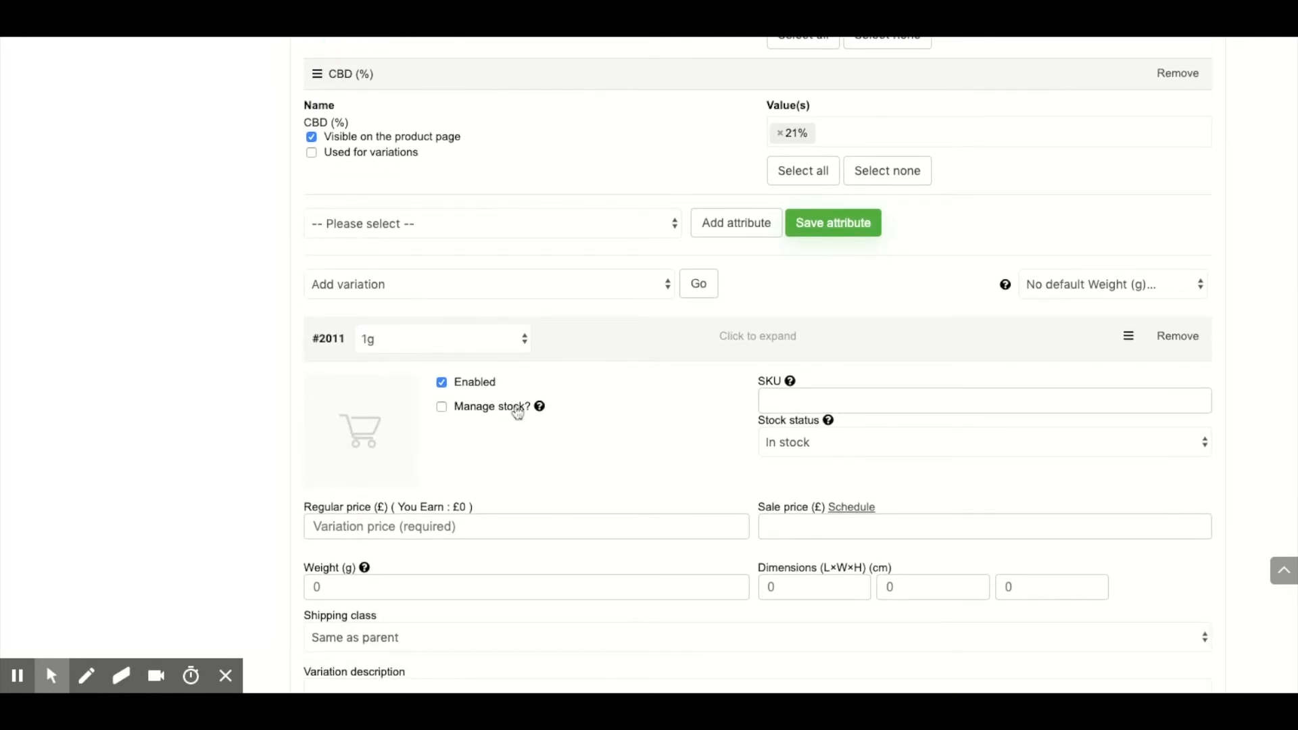
click(415, 524)
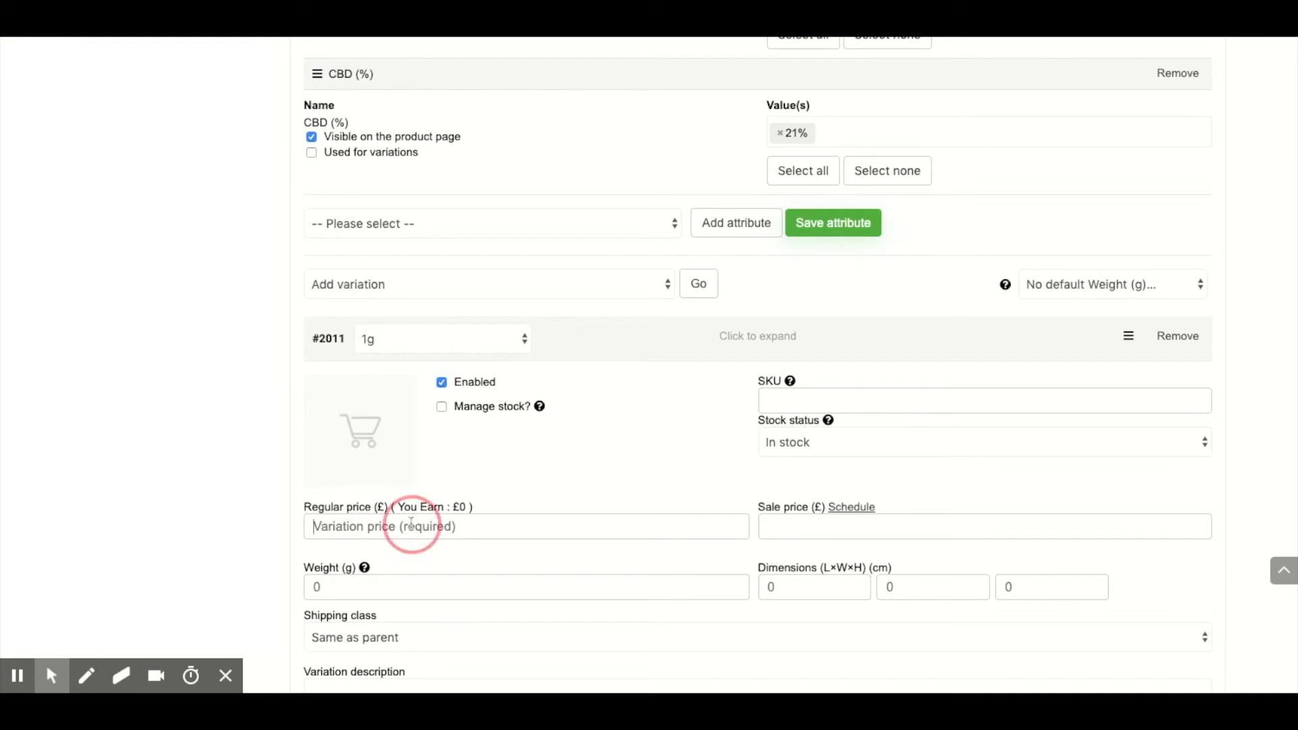
text(10)
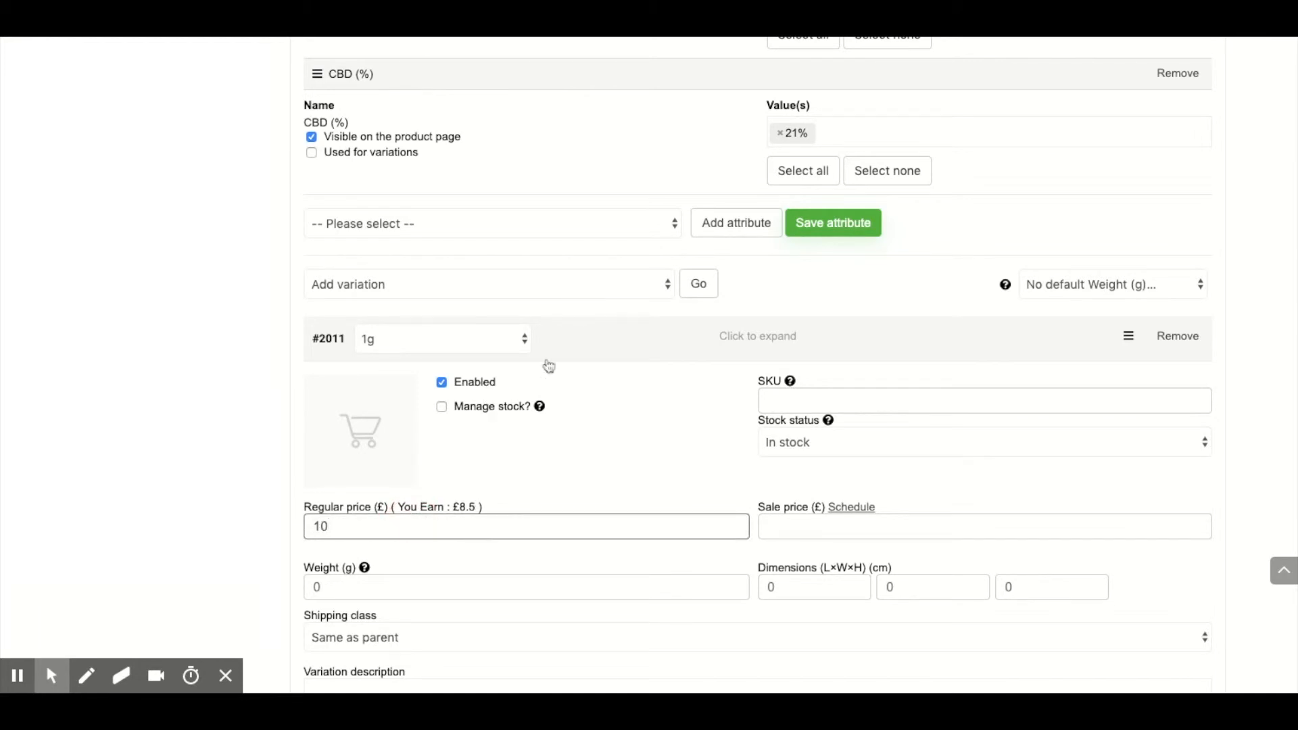
click(610, 338)
Step: Set the regular price of the 3.5g variation to £20
click(602, 381)
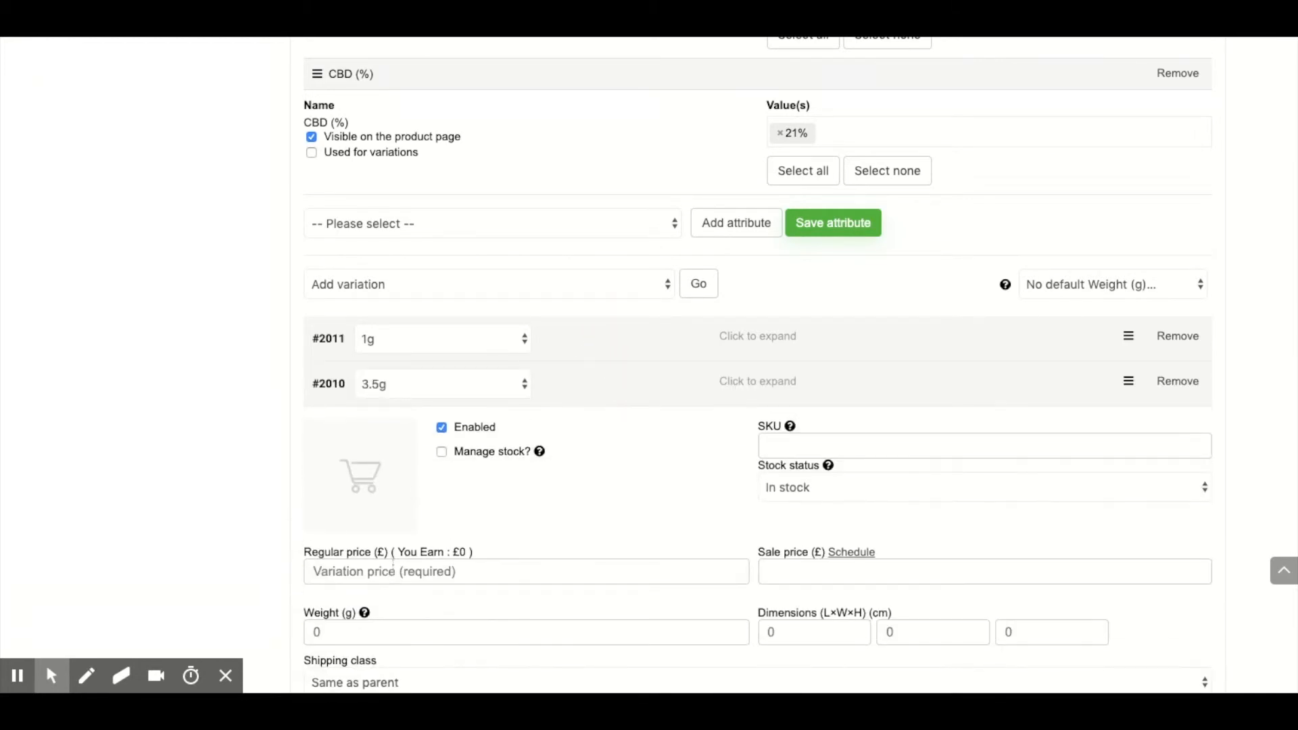
click(404, 575)
text(20)
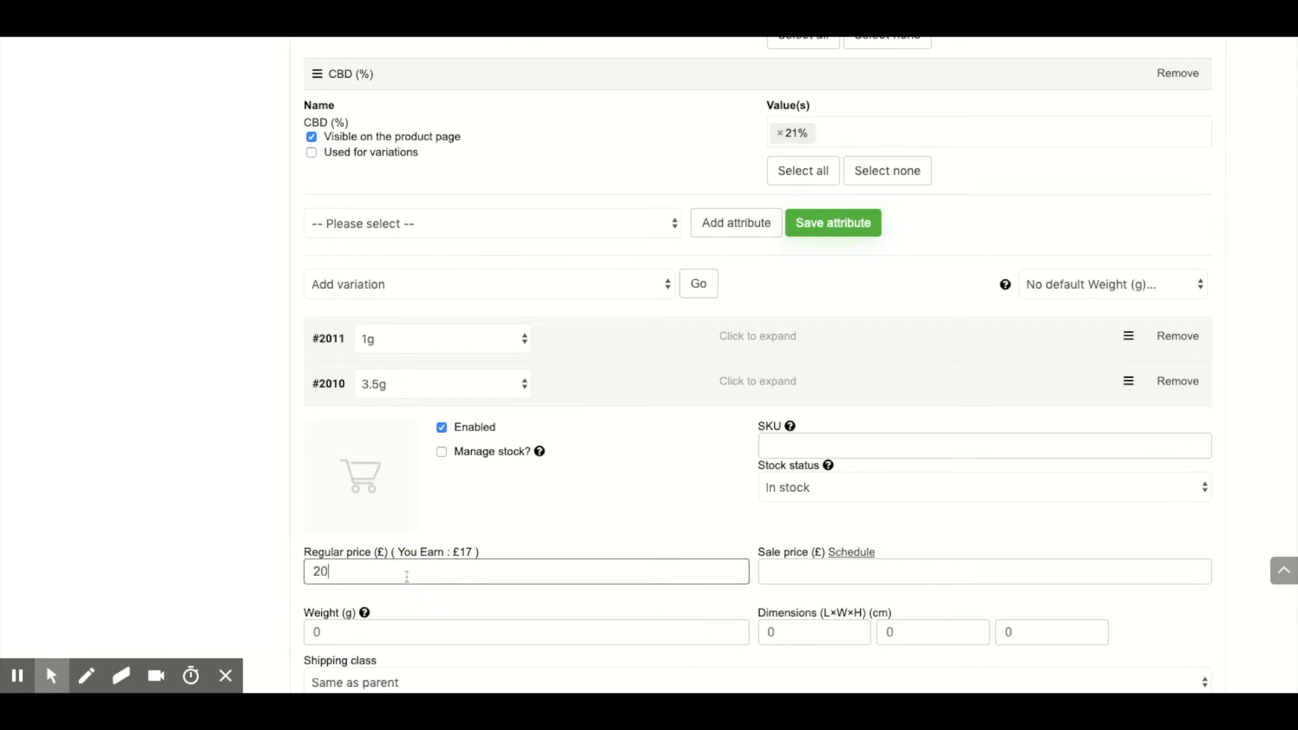
click(619, 380)
Step: Set the regular price of the 7g variation to £35
click(610, 428)
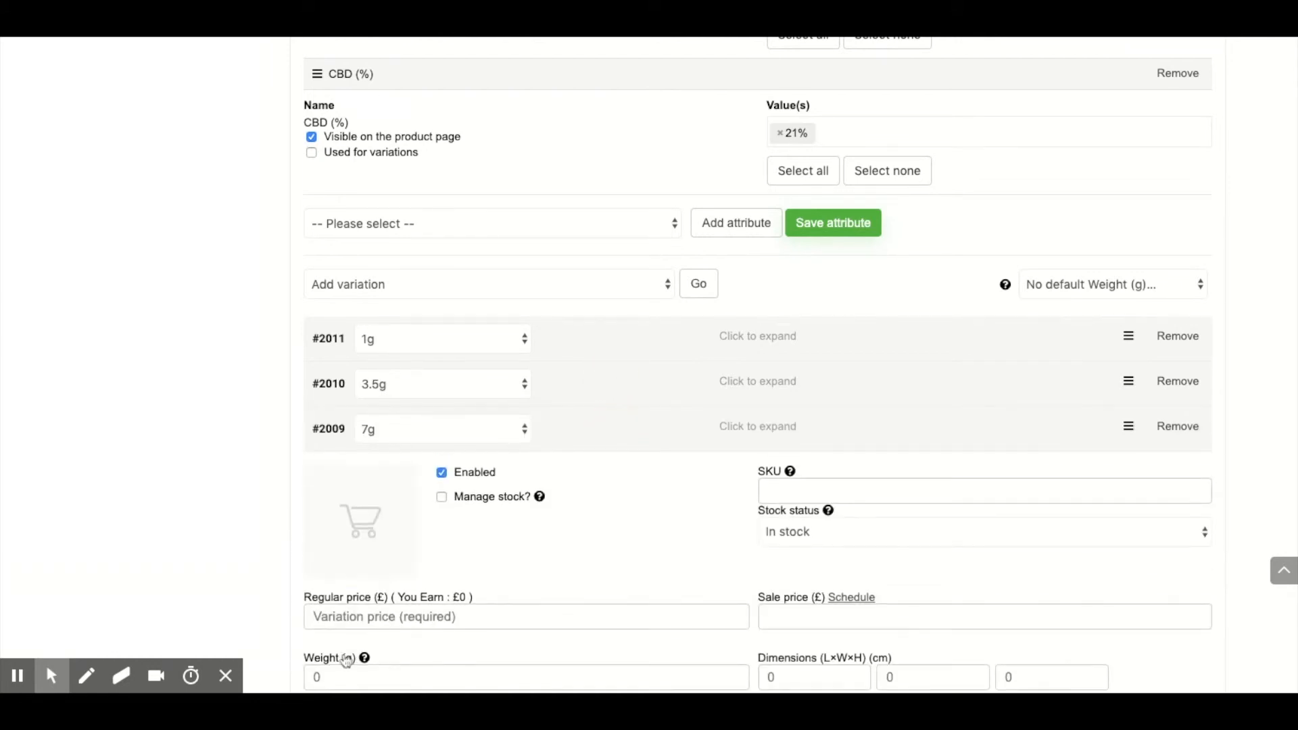
click(346, 614)
text(40)
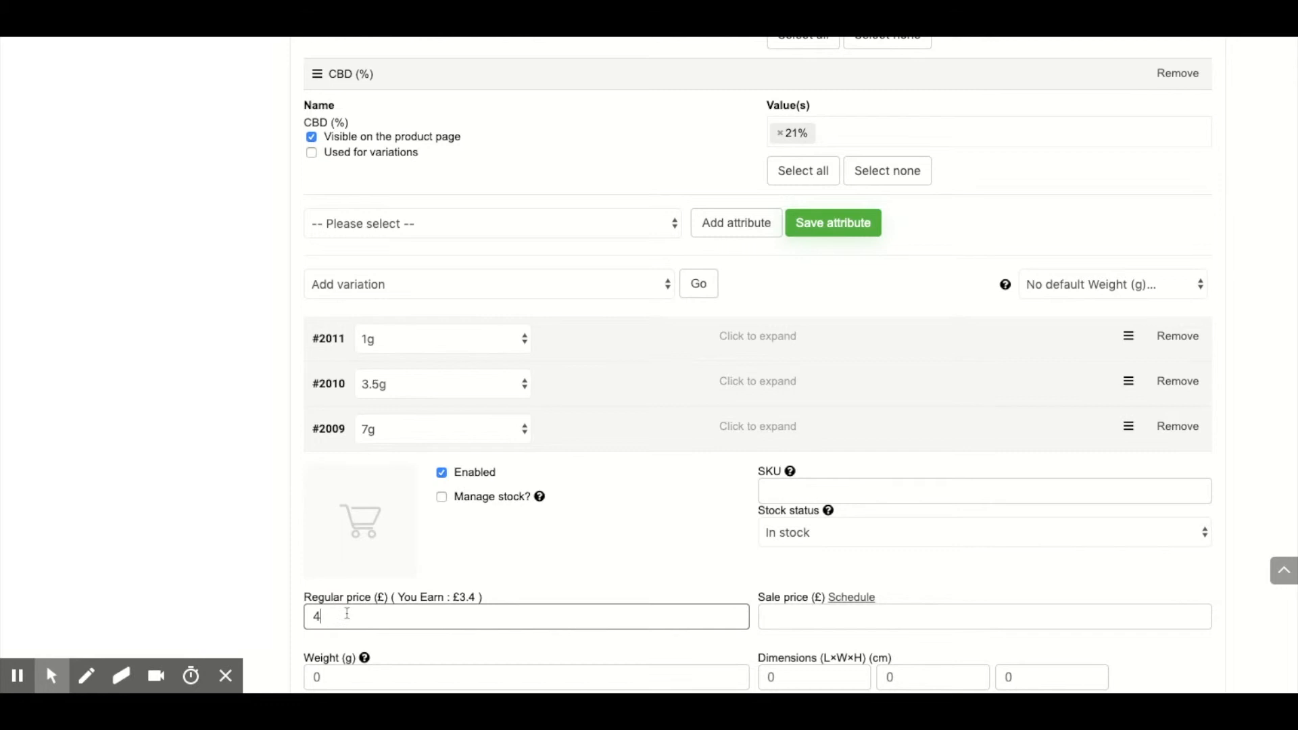
key(BackSpace)
key(BackSpace)
text(35)
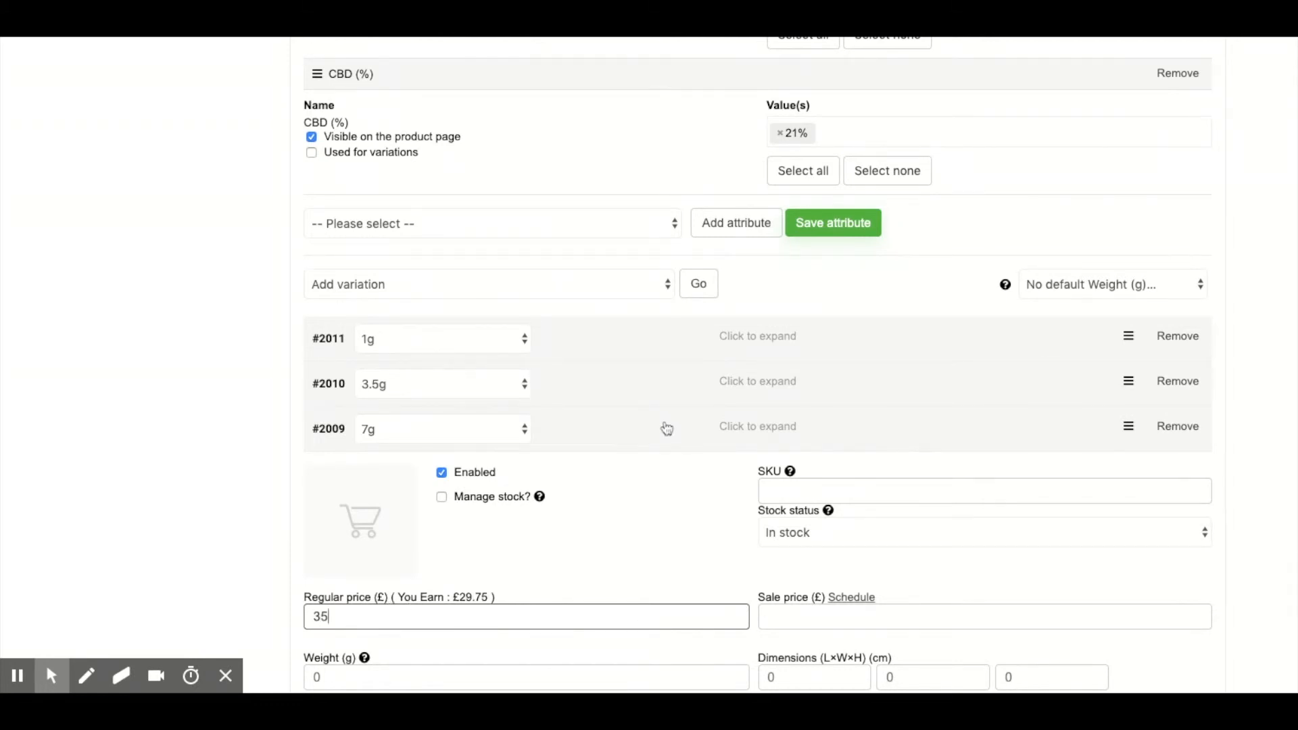
click(667, 428)
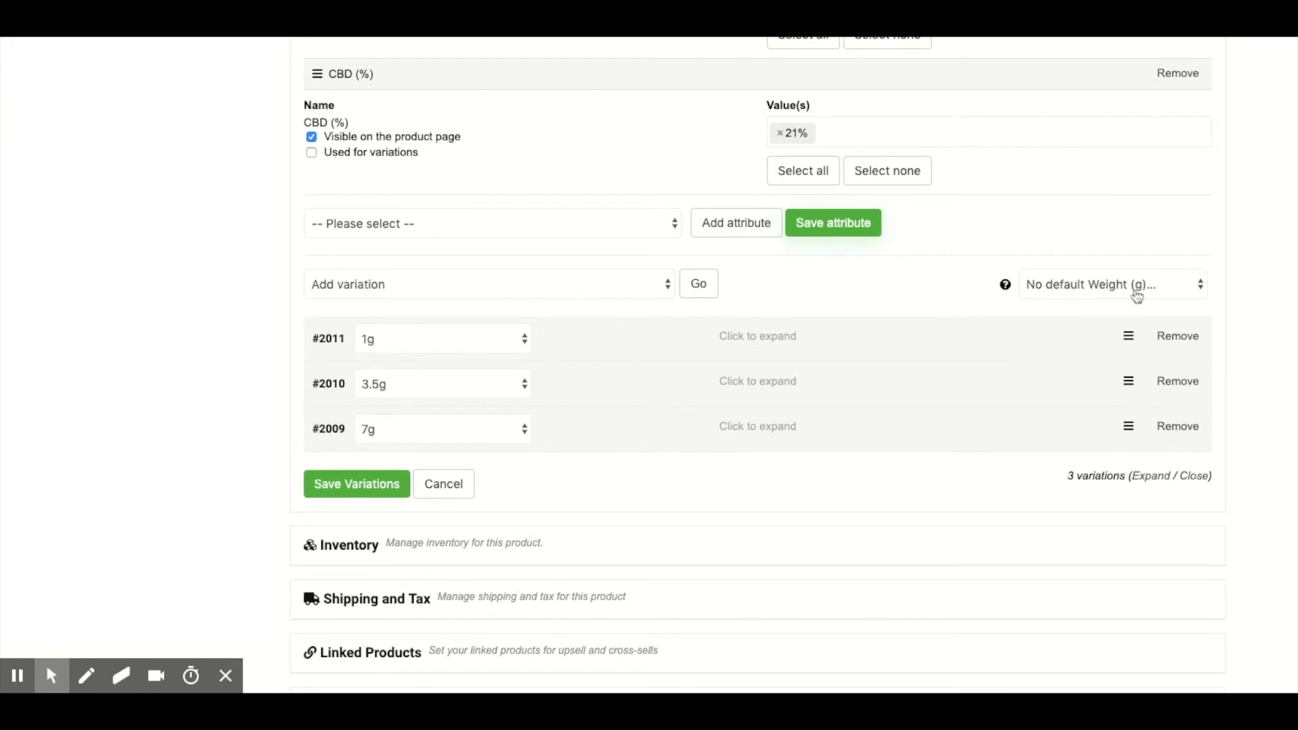
Step: Make 1g the default weight, then save the variations and the product
click(1092, 298)
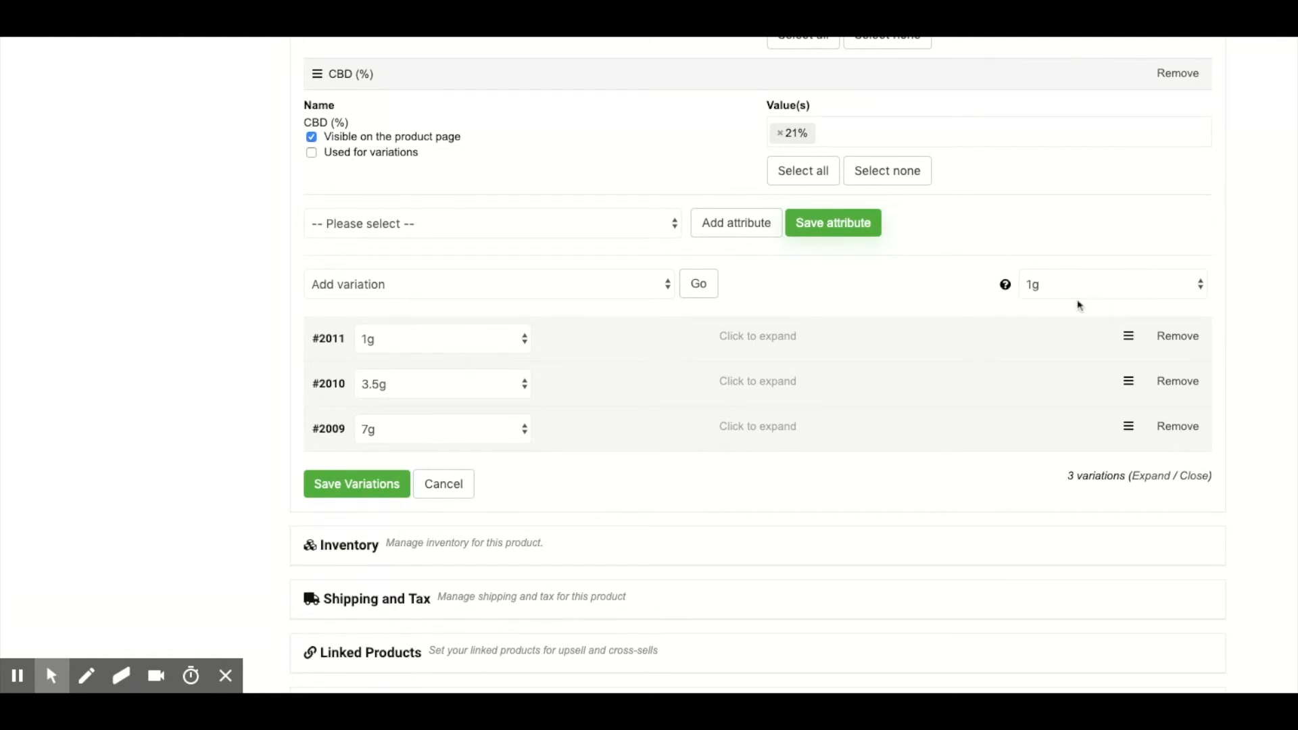
click(365, 492)
scroll(1036, 498, down, 8)
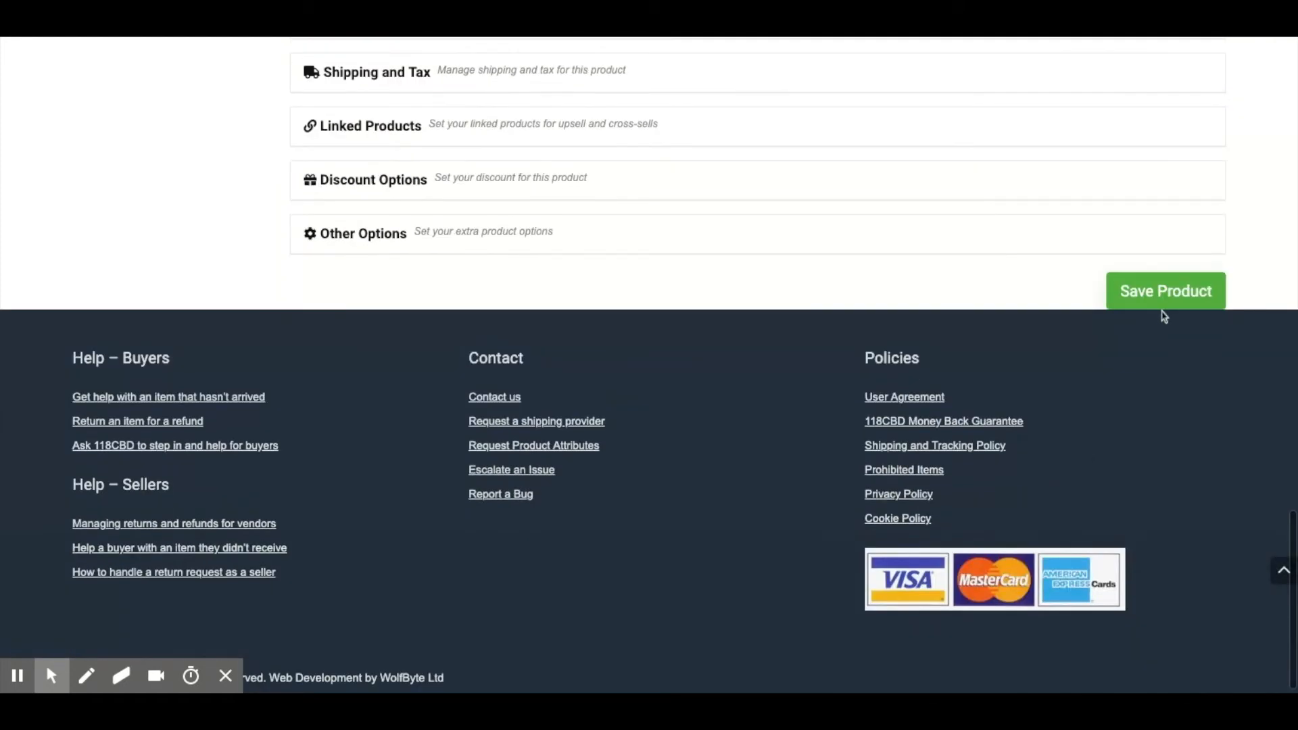
Step: View the public CBD Flower (Example Product) page from the shop listing and select the 7g weight to check its price
scroll(826, 258, up, 7)
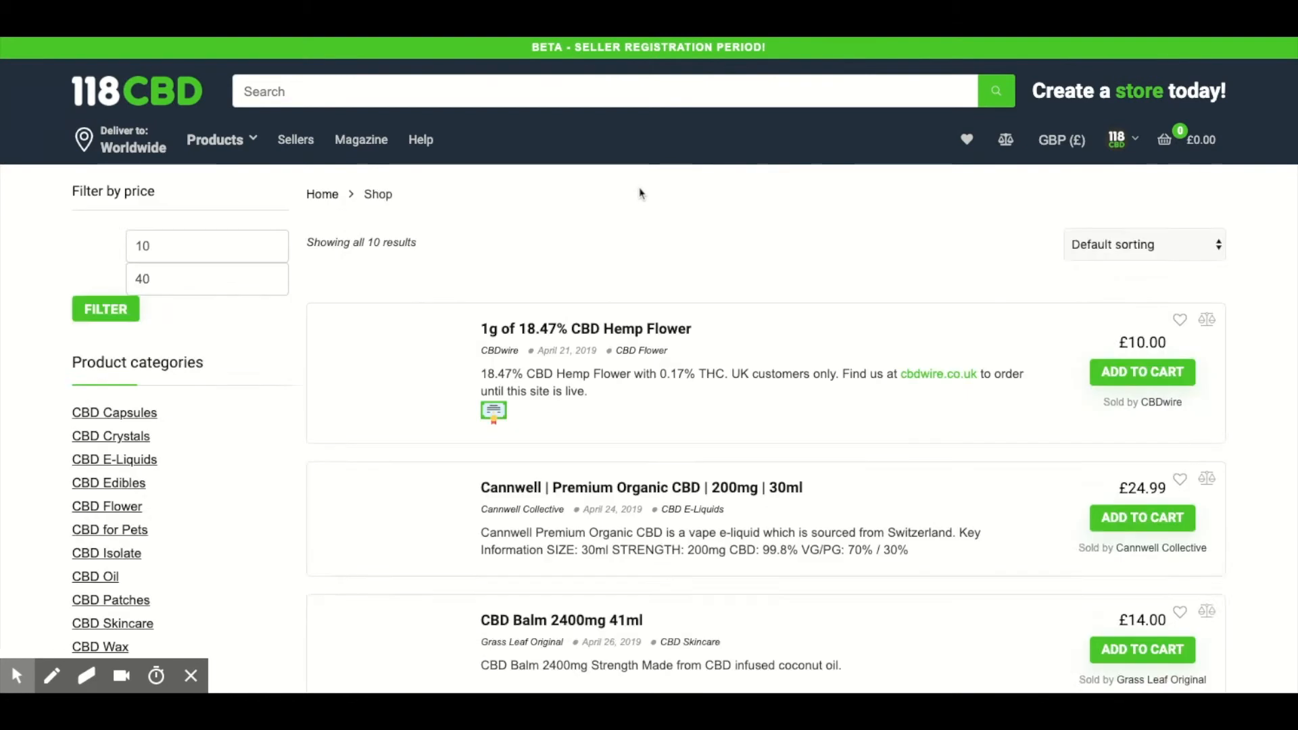
scroll(644, 194, down, 6)
scroll(644, 194, down, 3)
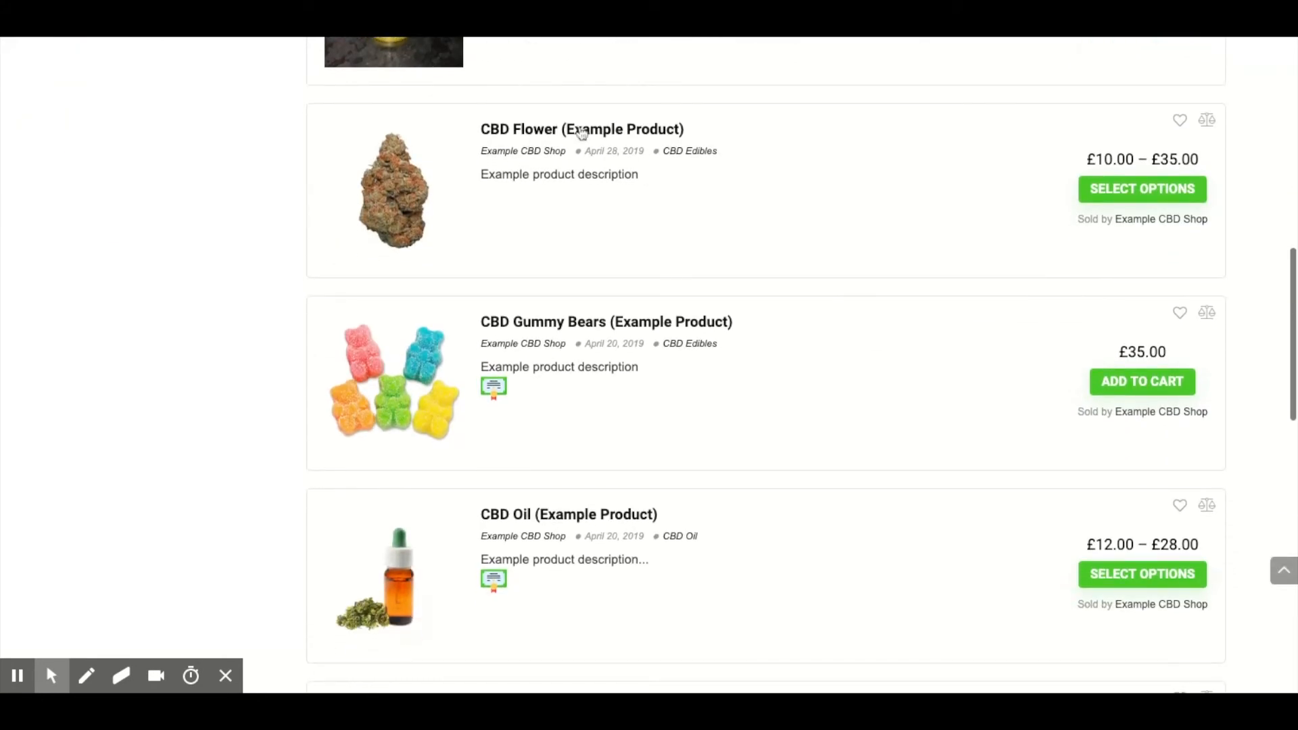
click(723, 233)
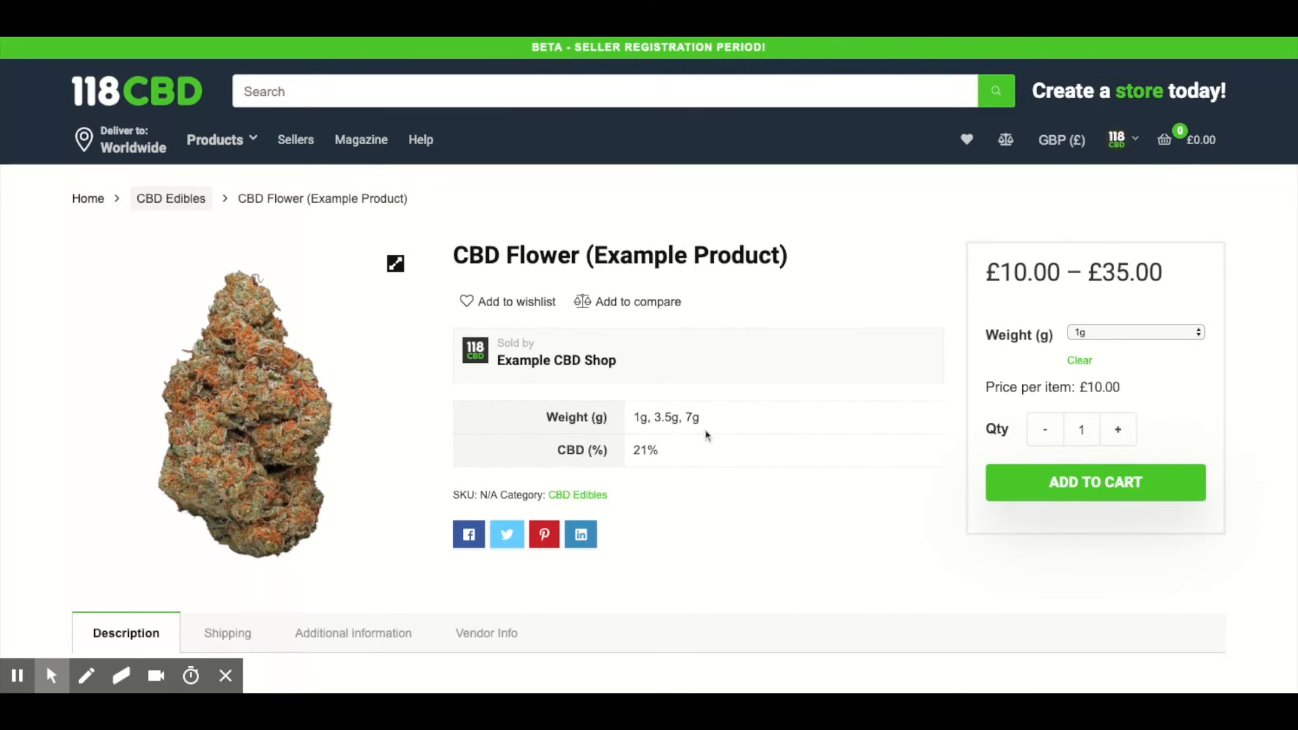
click(1166, 344)
click(1127, 367)
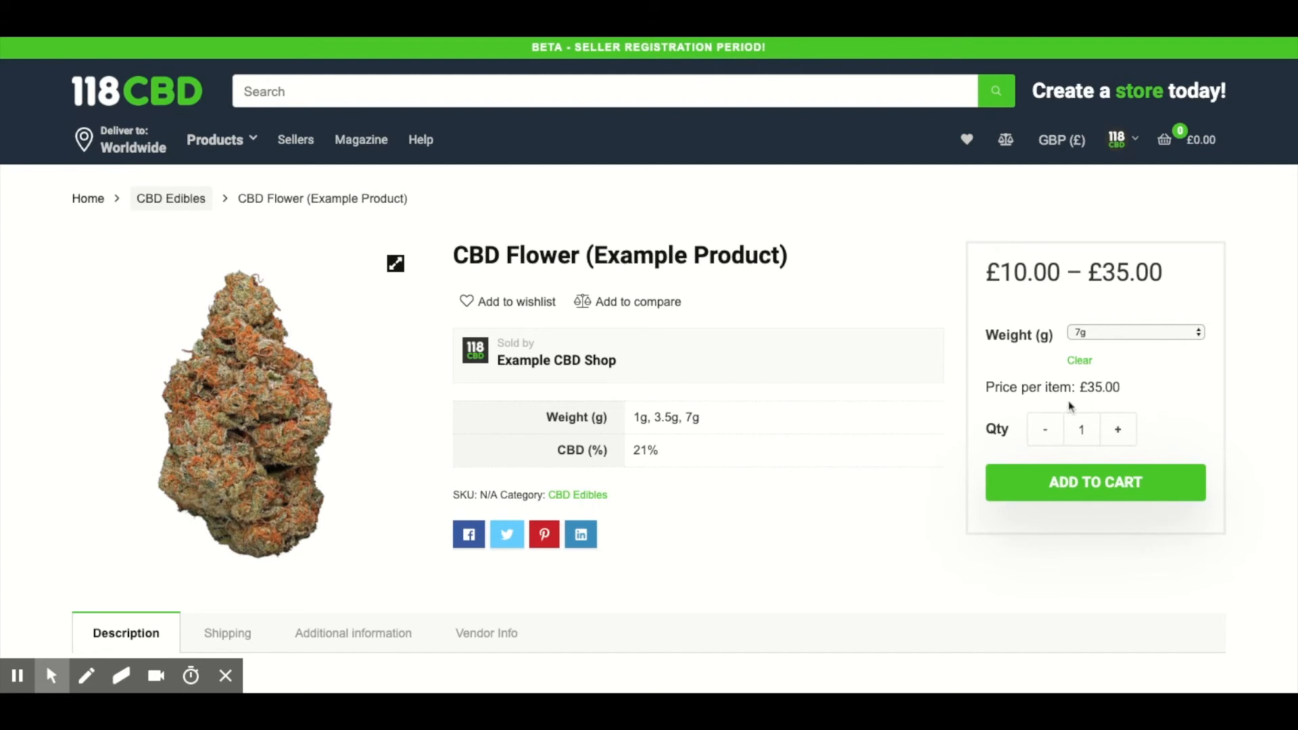
Step: Return to the full shop listing and add CBD Flower (Example Product) to the product comparison
mouse_move(236, 150)
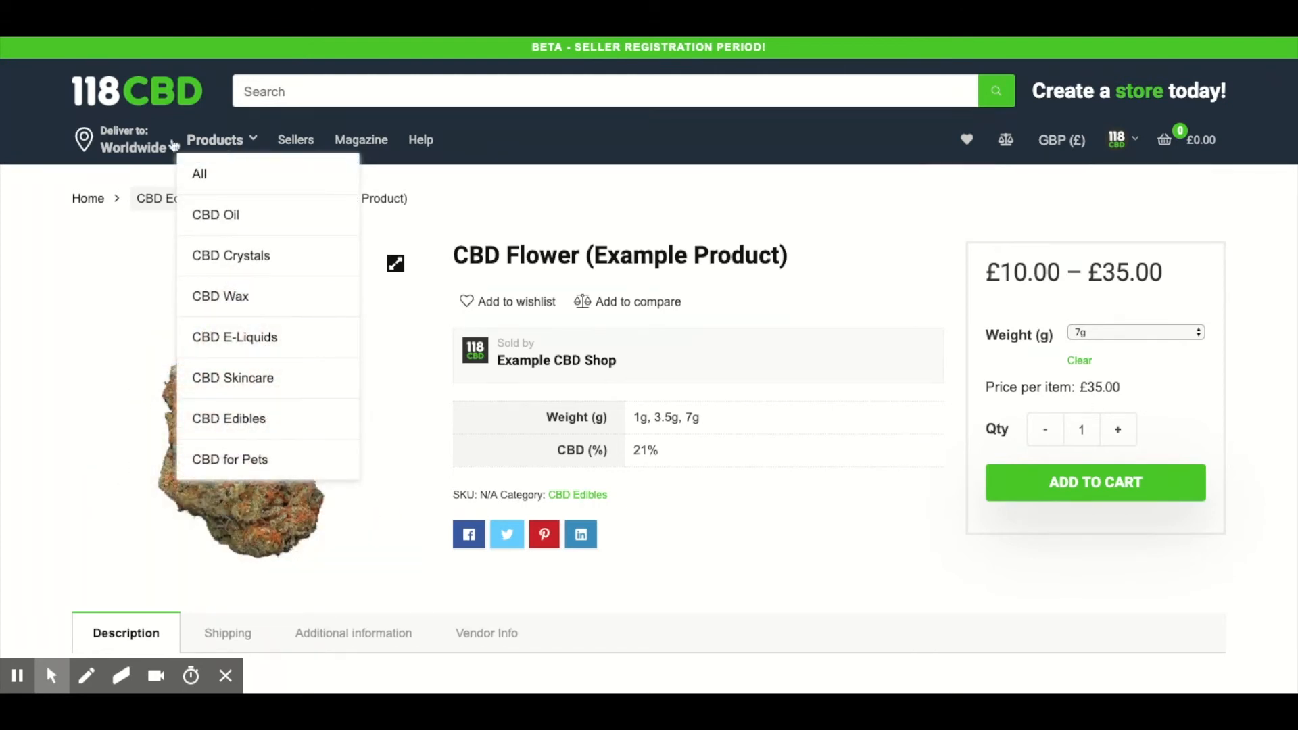
click(209, 139)
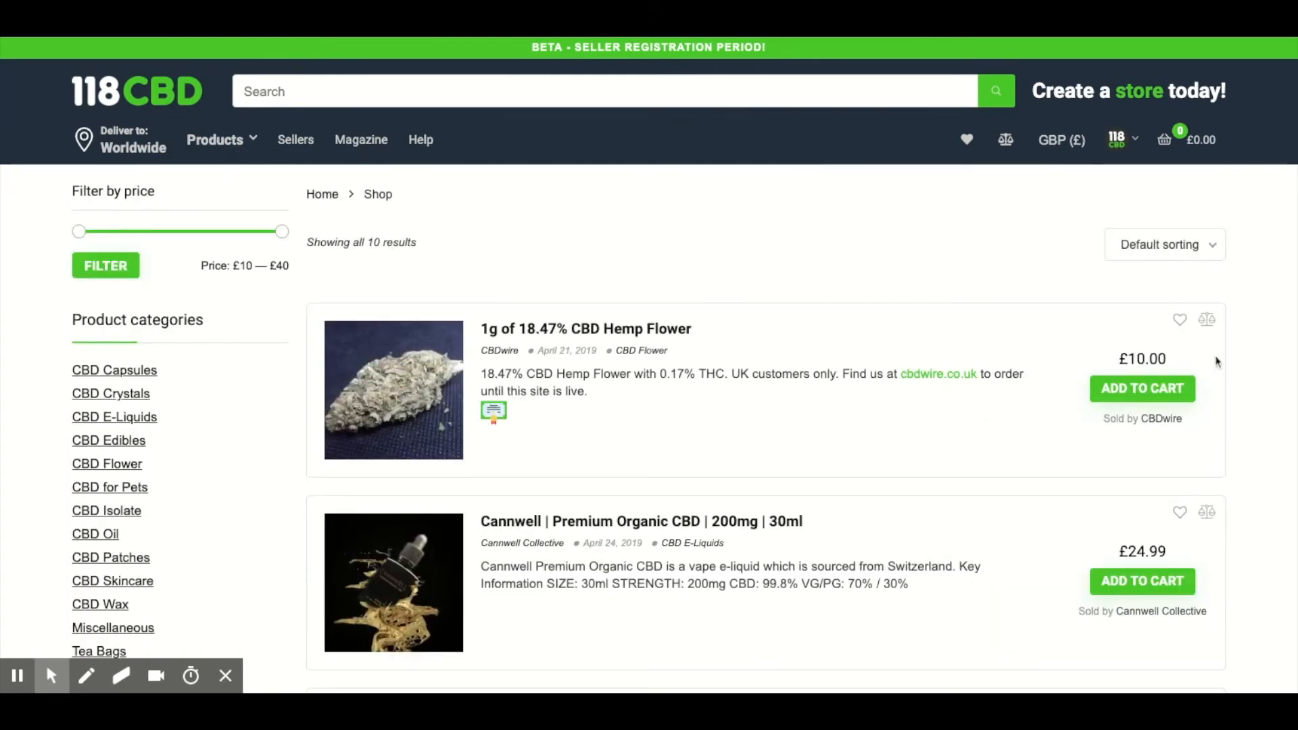
scroll(1217, 361, down, 8)
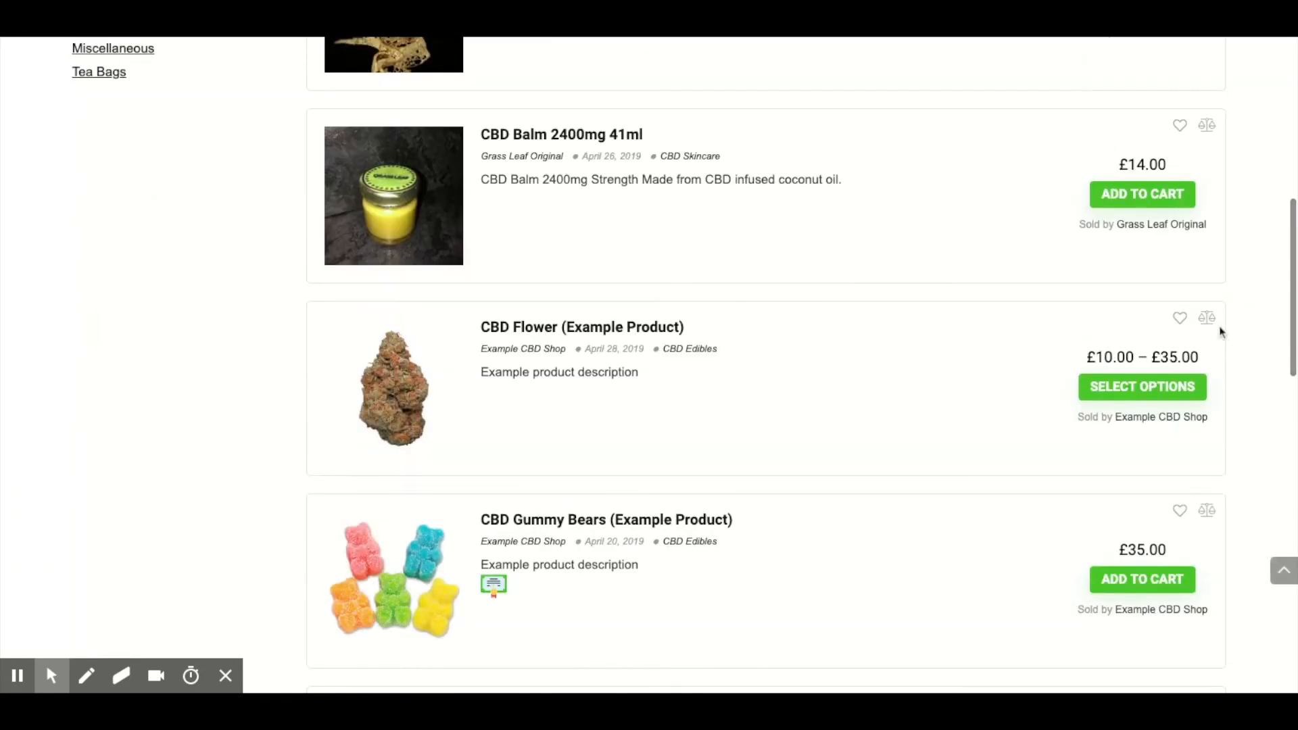
click(1208, 318)
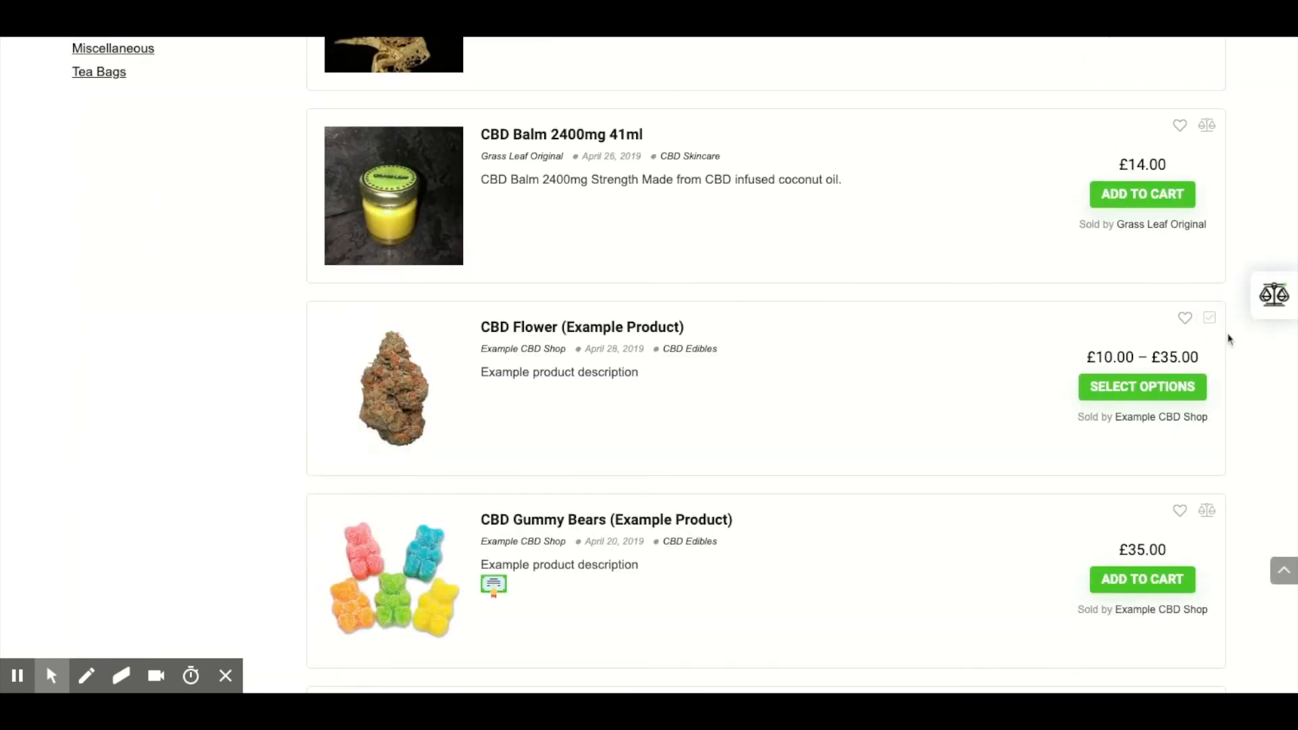
Step: Add CBD Oil (Example Product) to the product comparison from the shop listing
scroll(1229, 339, down, 4)
click(1207, 430)
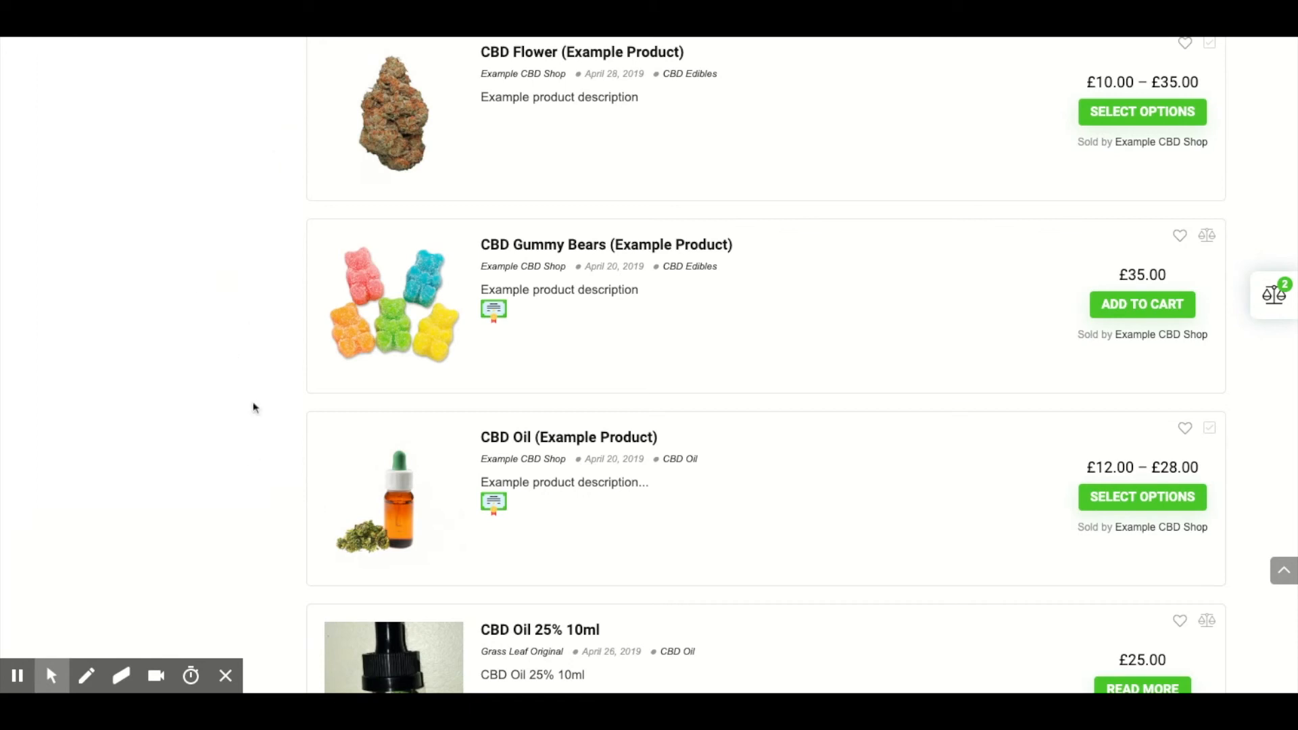
scroll(264, 426, down, 2)
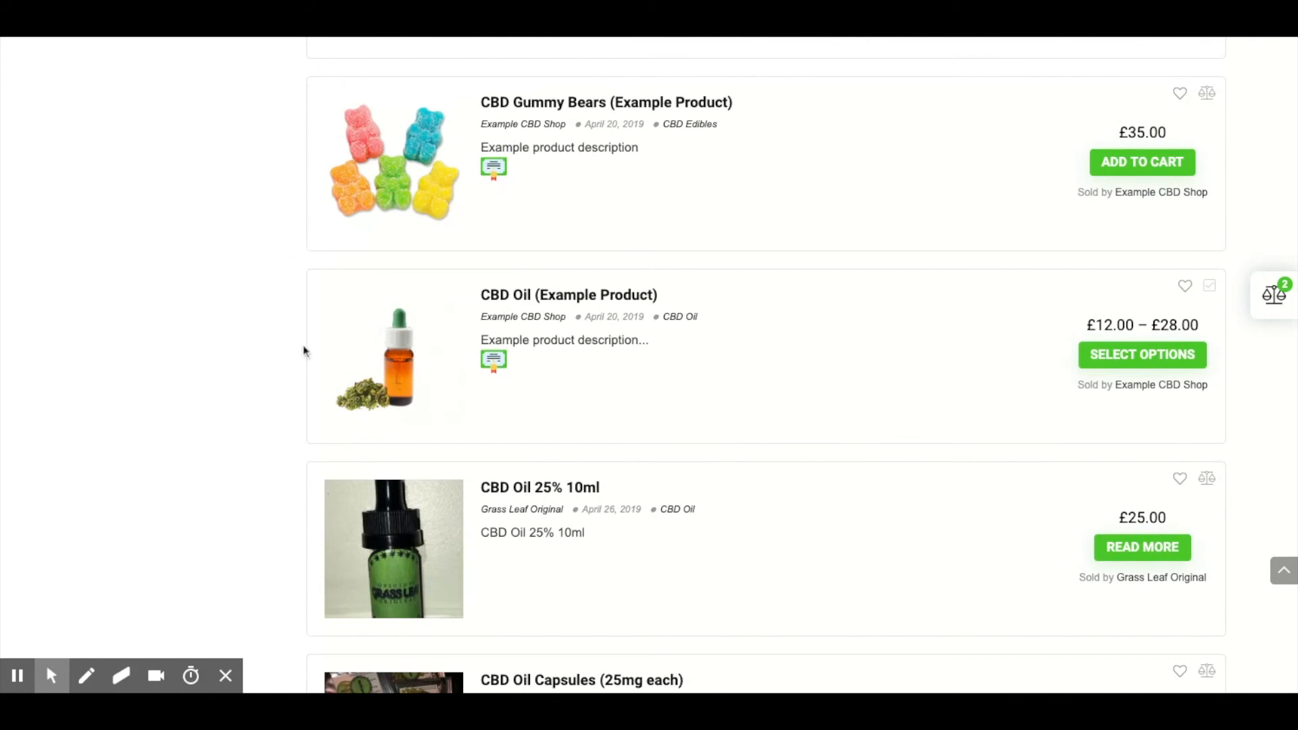
scroll(304, 351, up, 3)
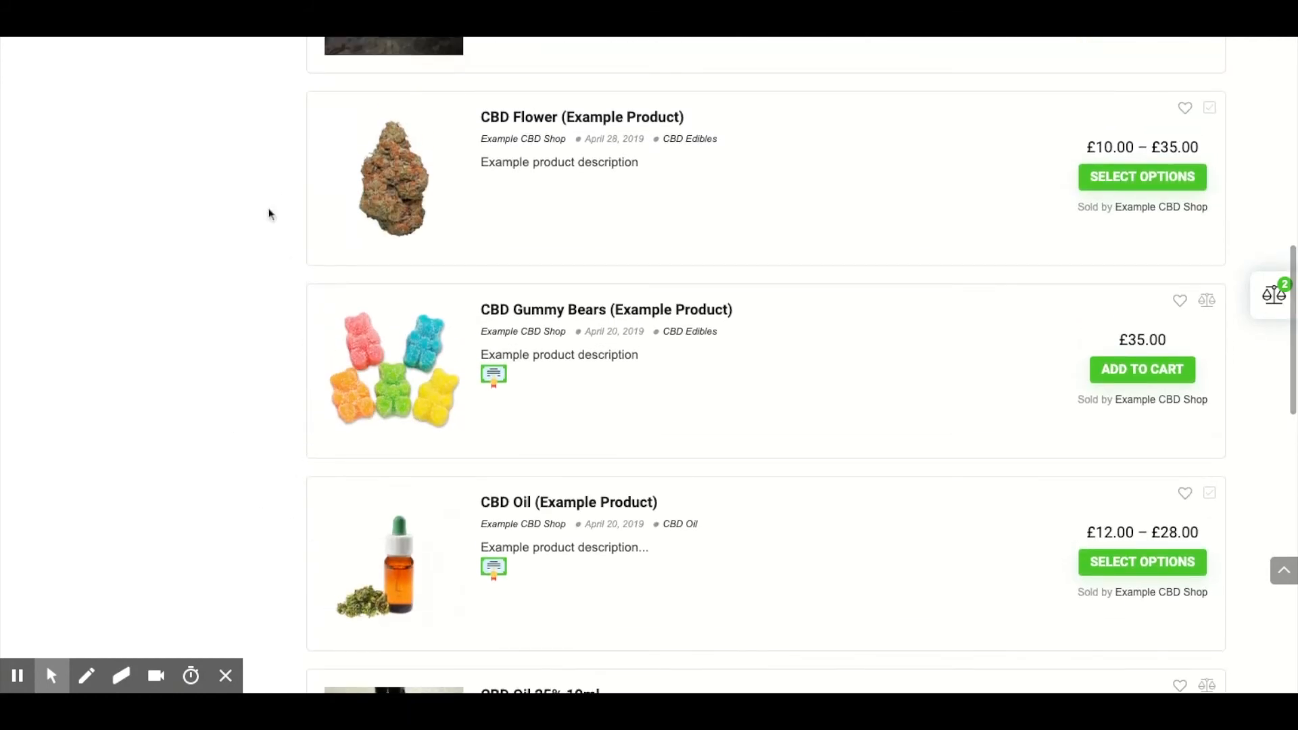
Step: Open the full comparison of CBD Flower and CBD Oil (Example Products) and review their overview and attributes side by side
click(1260, 293)
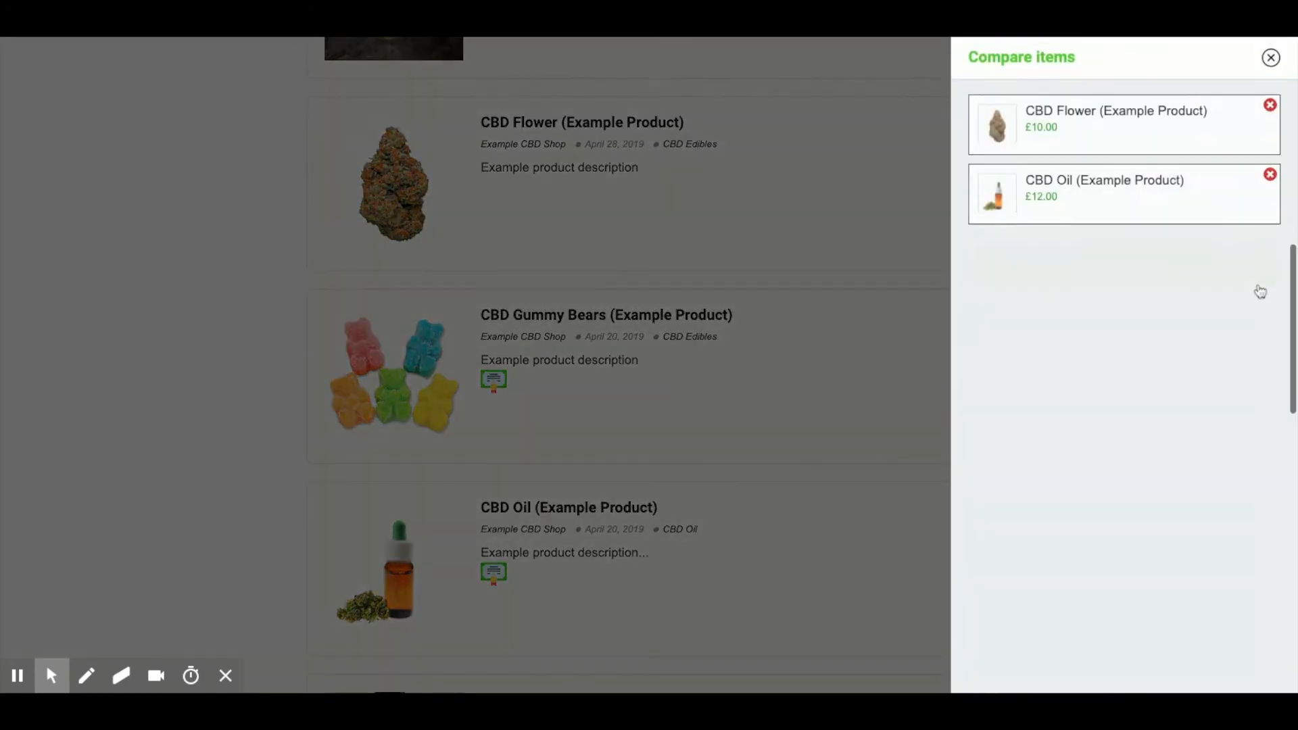
click(1100, 264)
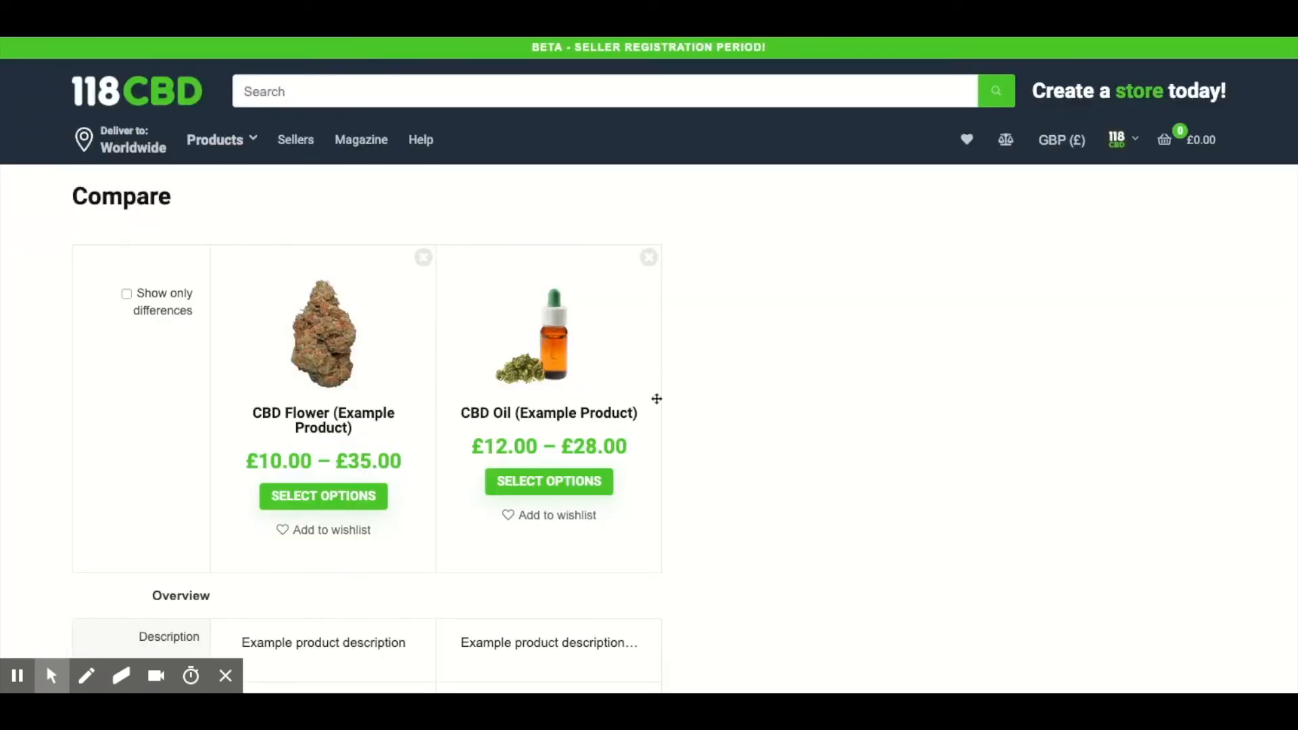
scroll(856, 462, down, 3)
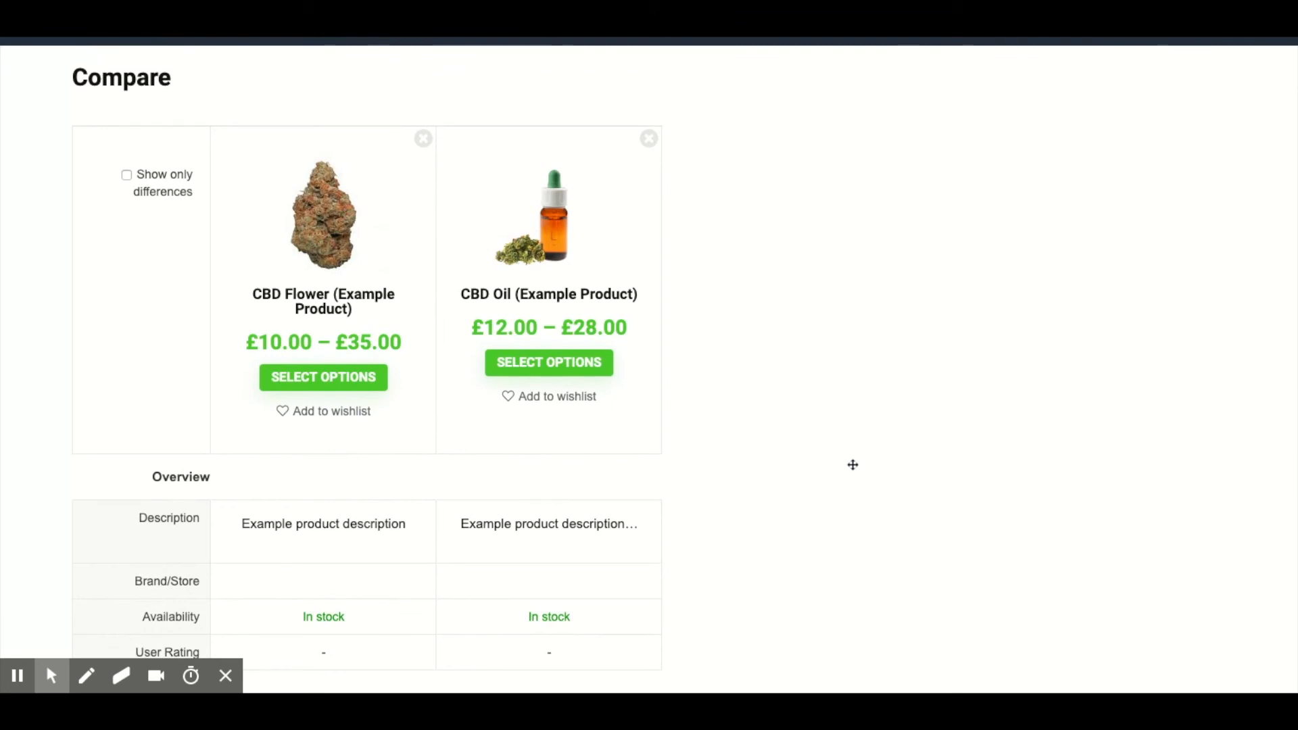
scroll(853, 464, down, 3)
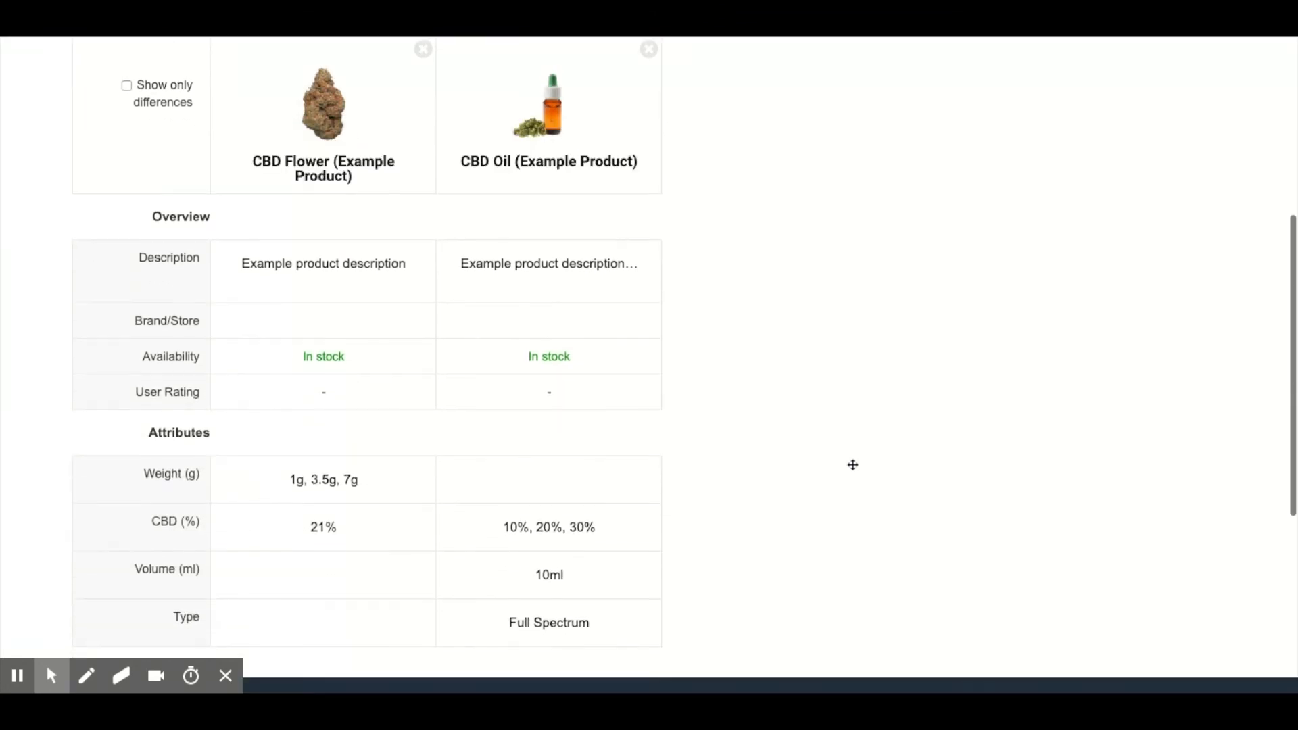
scroll(797, 409, down, 3)
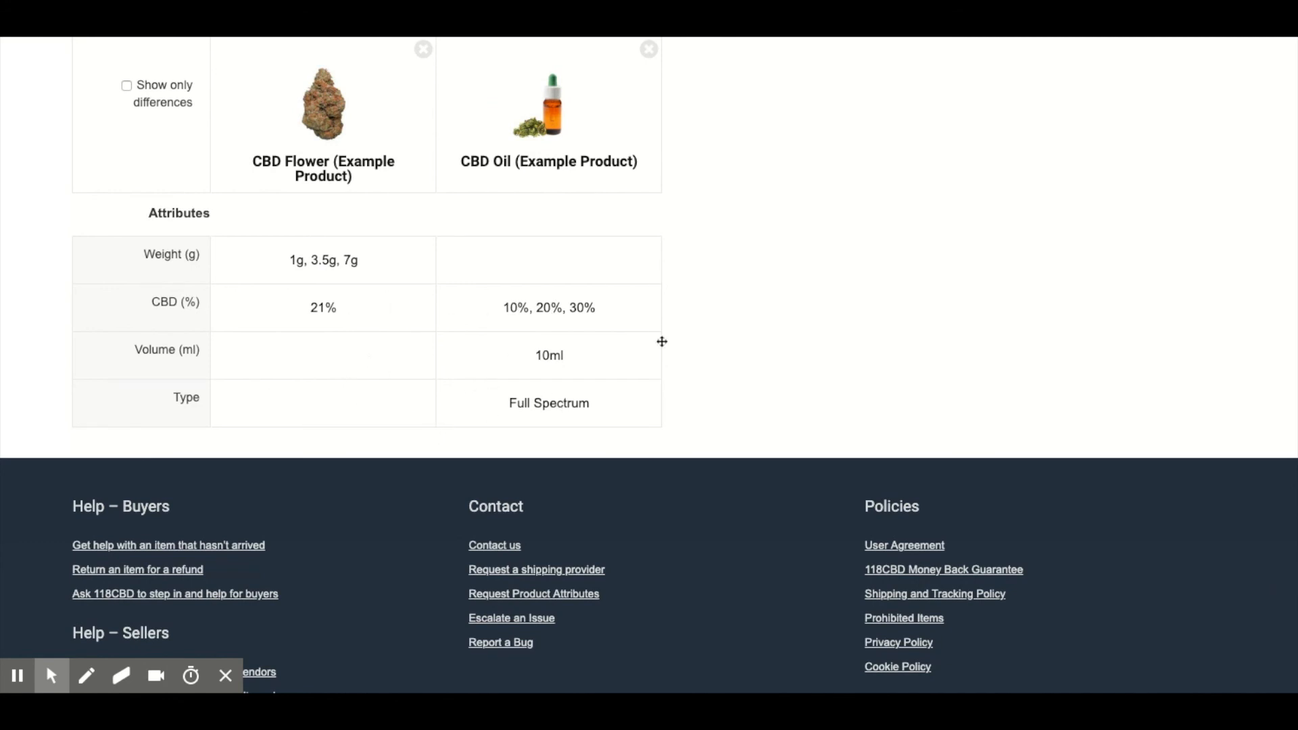
scroll(772, 262, up, 10)
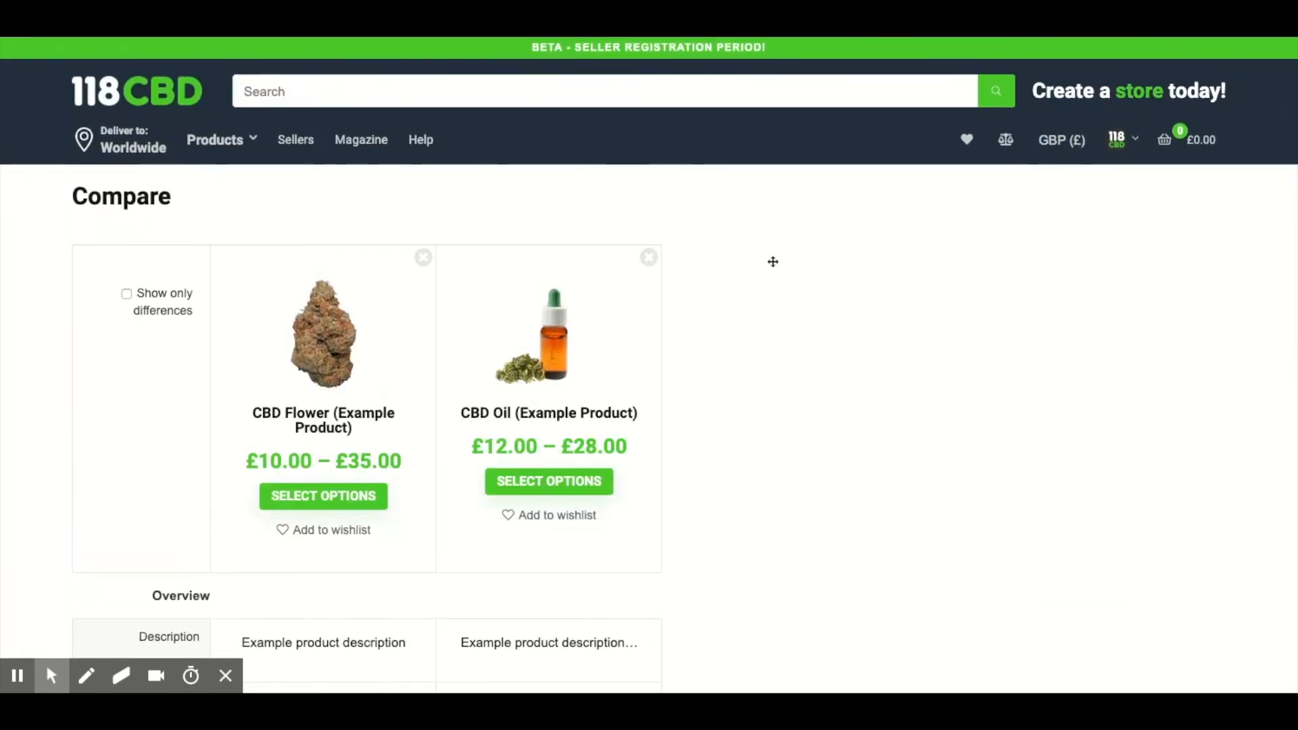